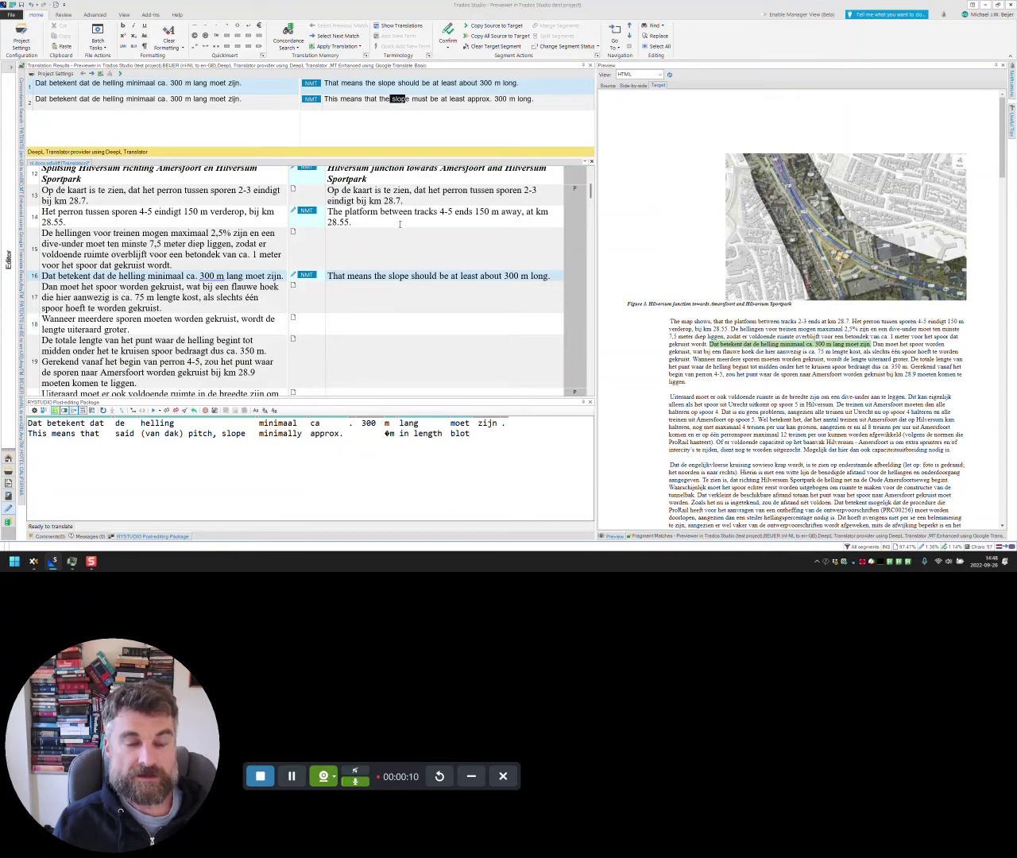
- Show segment 14 side by side in source and target in the preview, and fill segment 15 with its machine translation
click(400, 224)
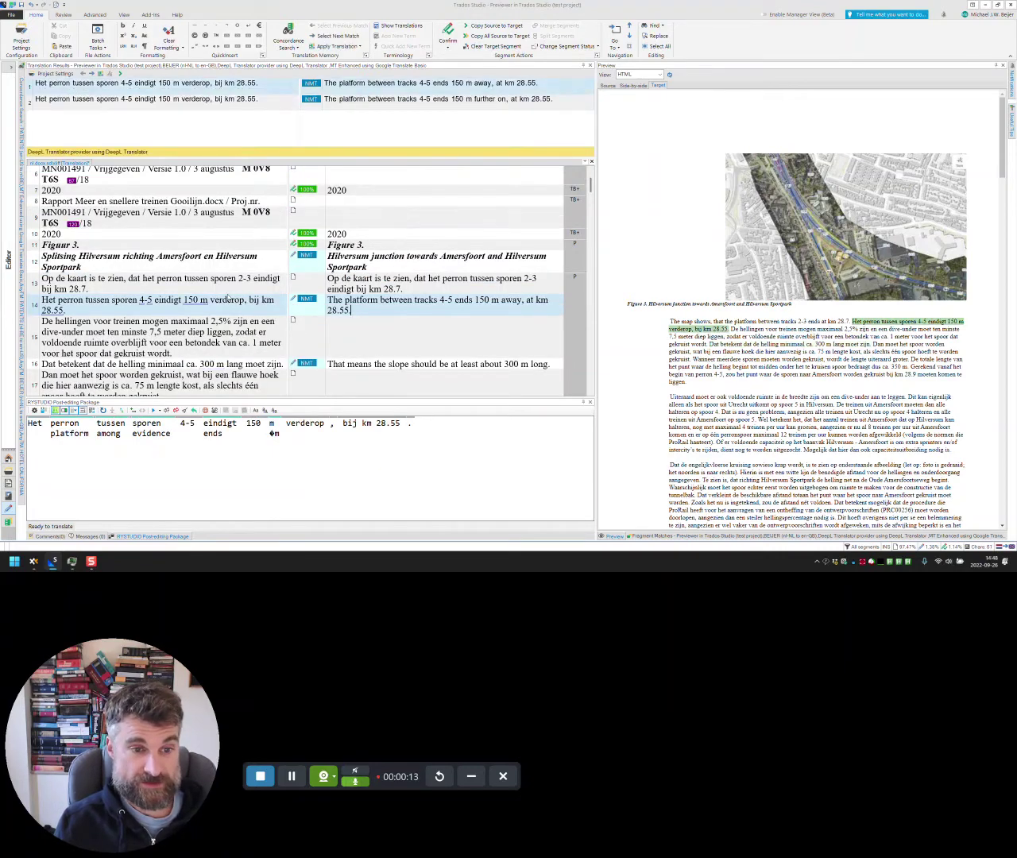
click(228, 300)
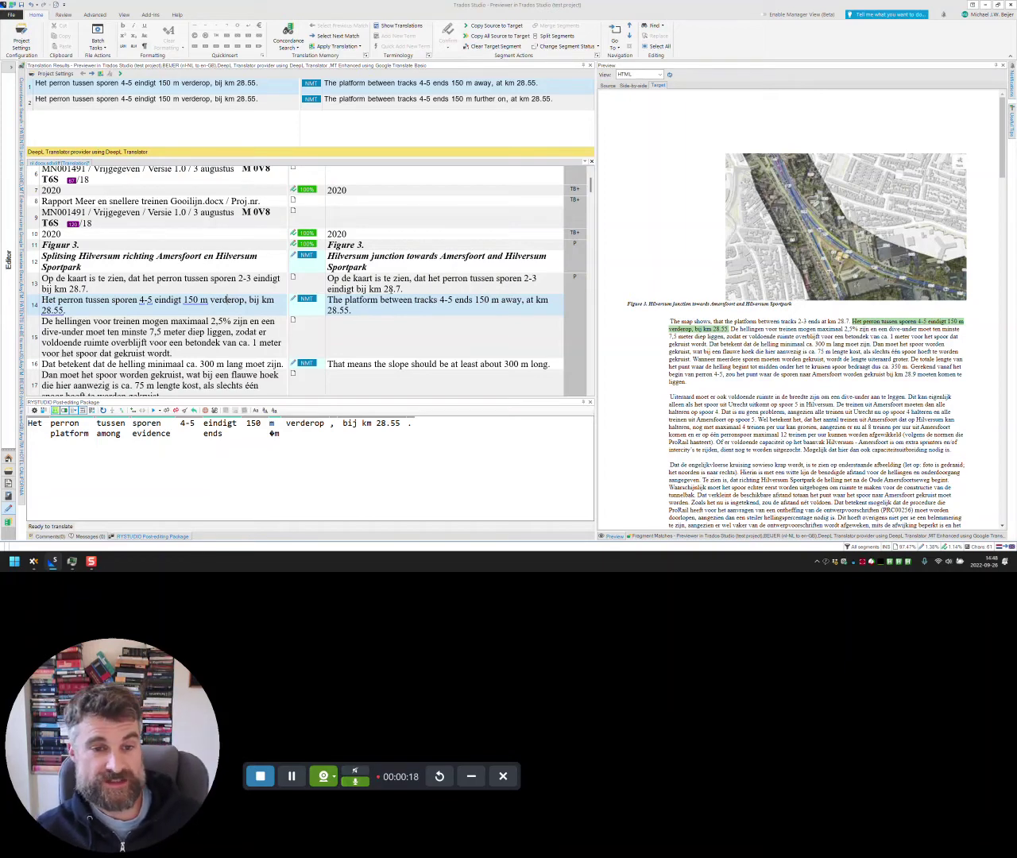
scroll(360, 304, down, 1)
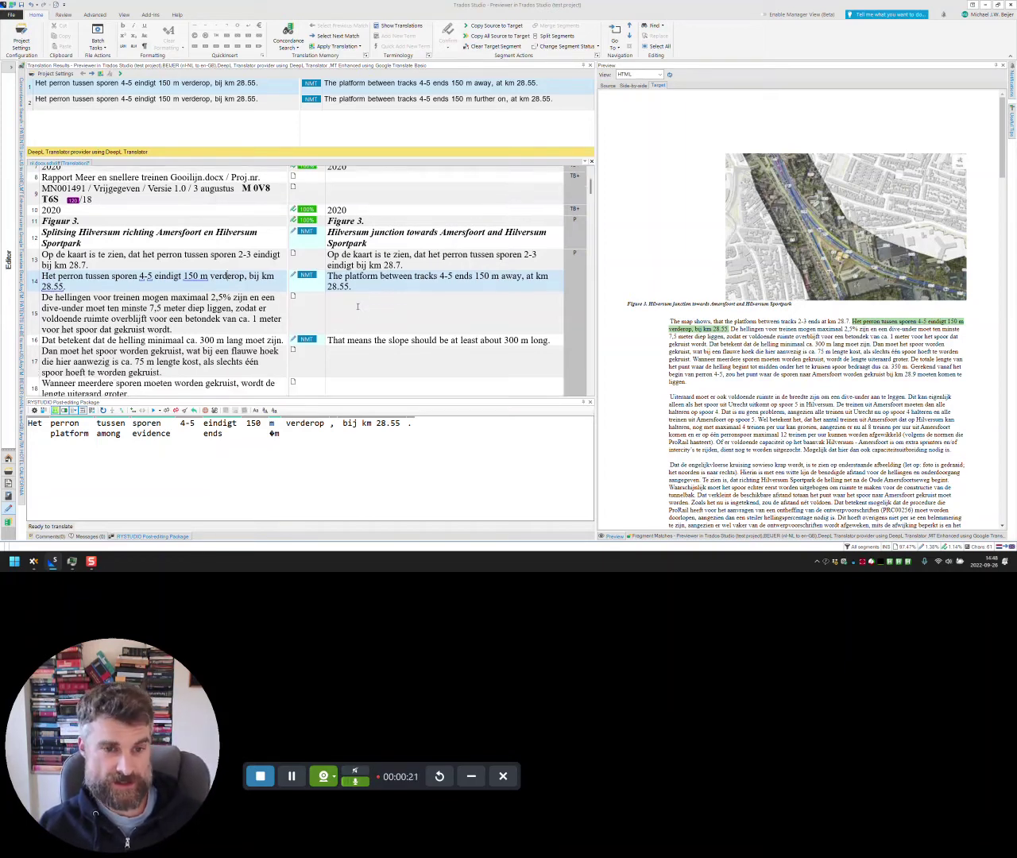
scroll(437, 286, up, 1)
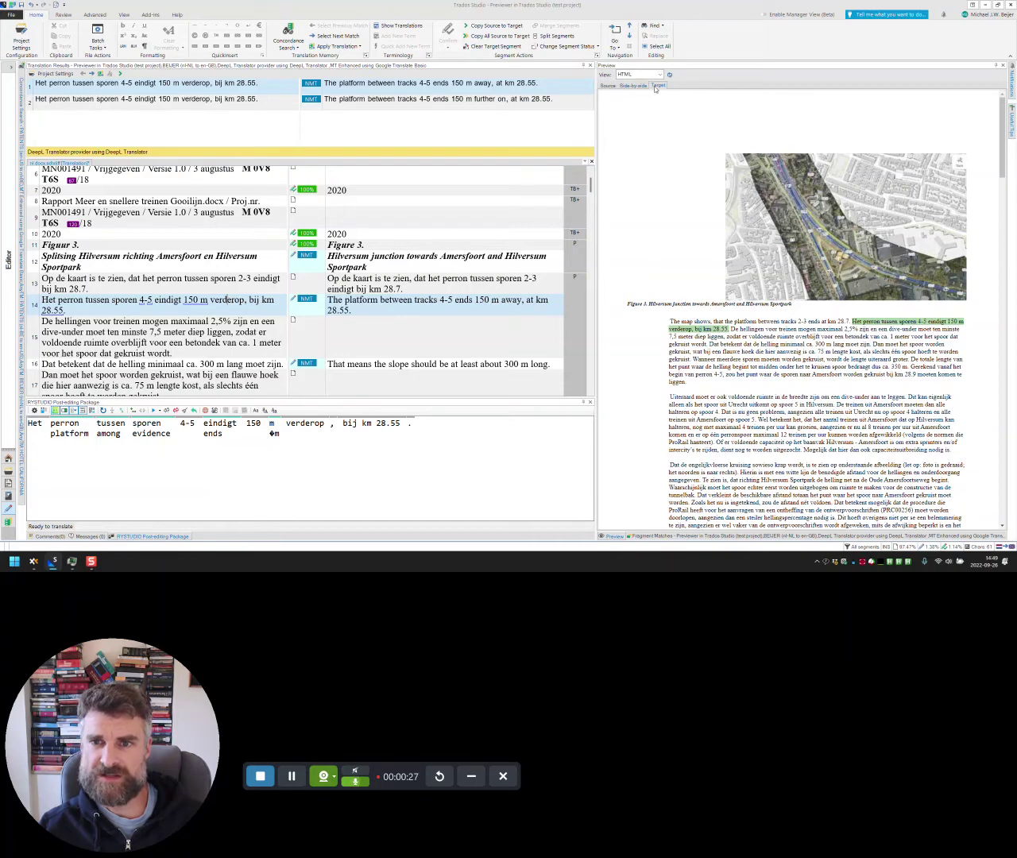
click(634, 86)
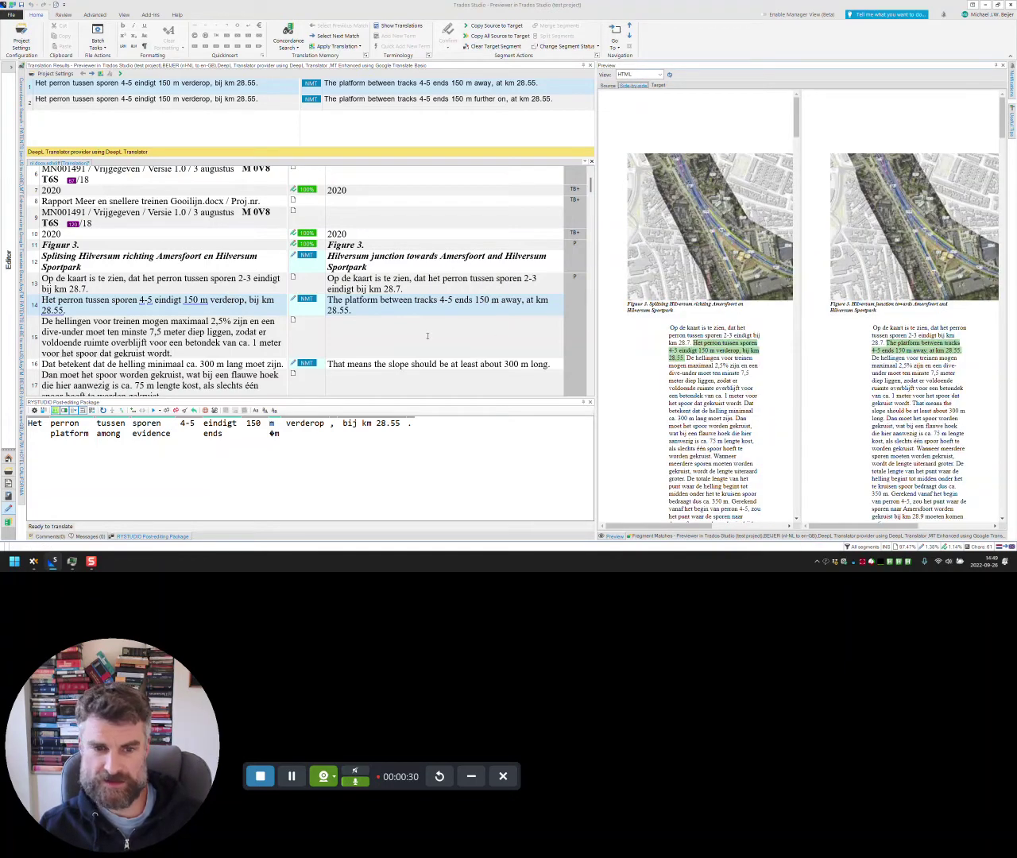
click(373, 331)
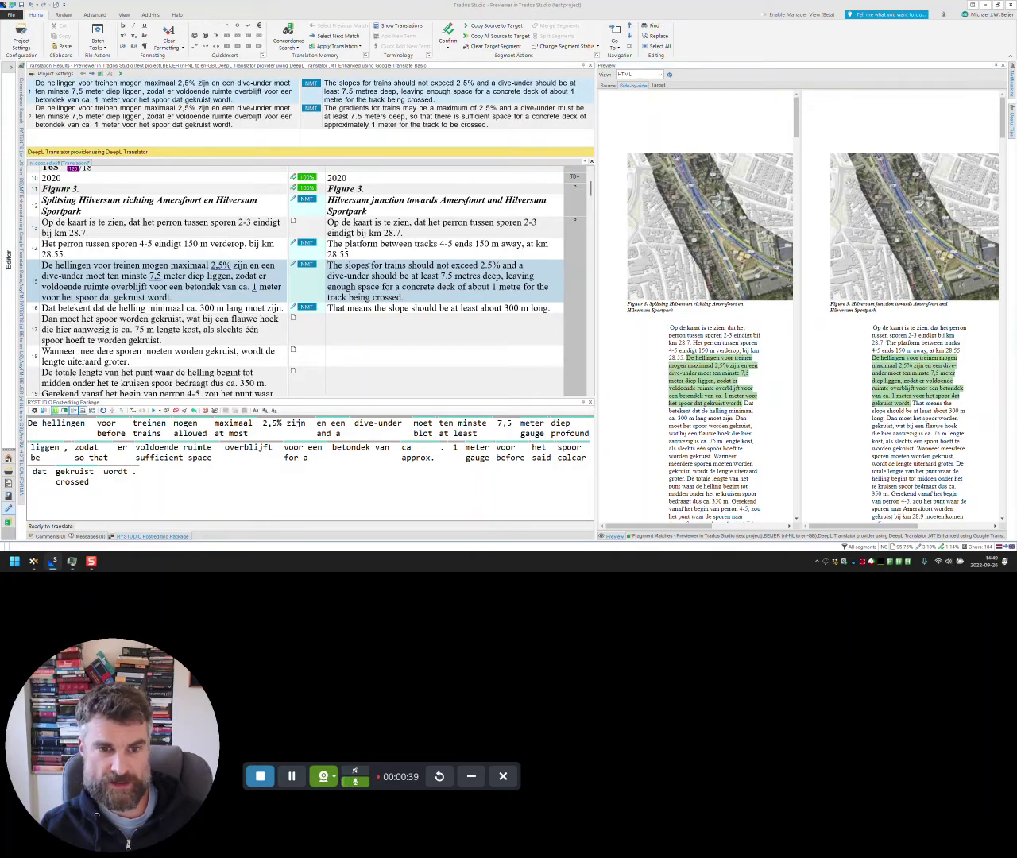
- View the source-only and target-only previews while segment 14 is active
click(607, 86)
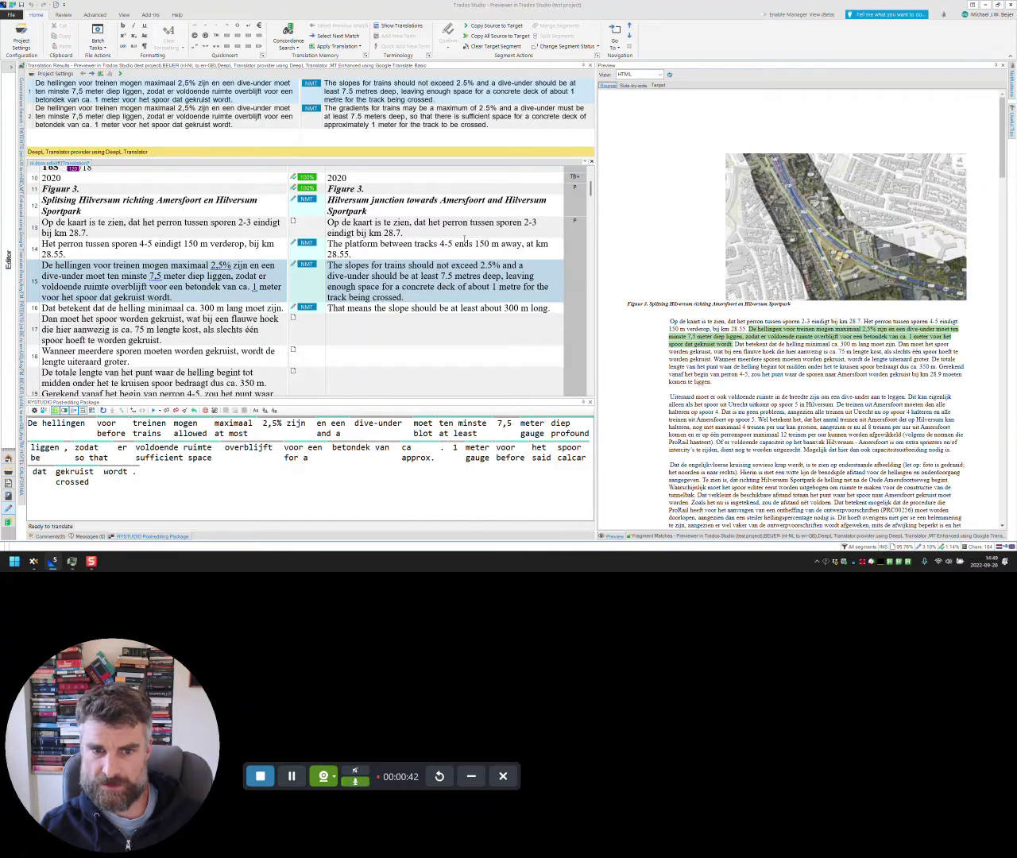
click(459, 250)
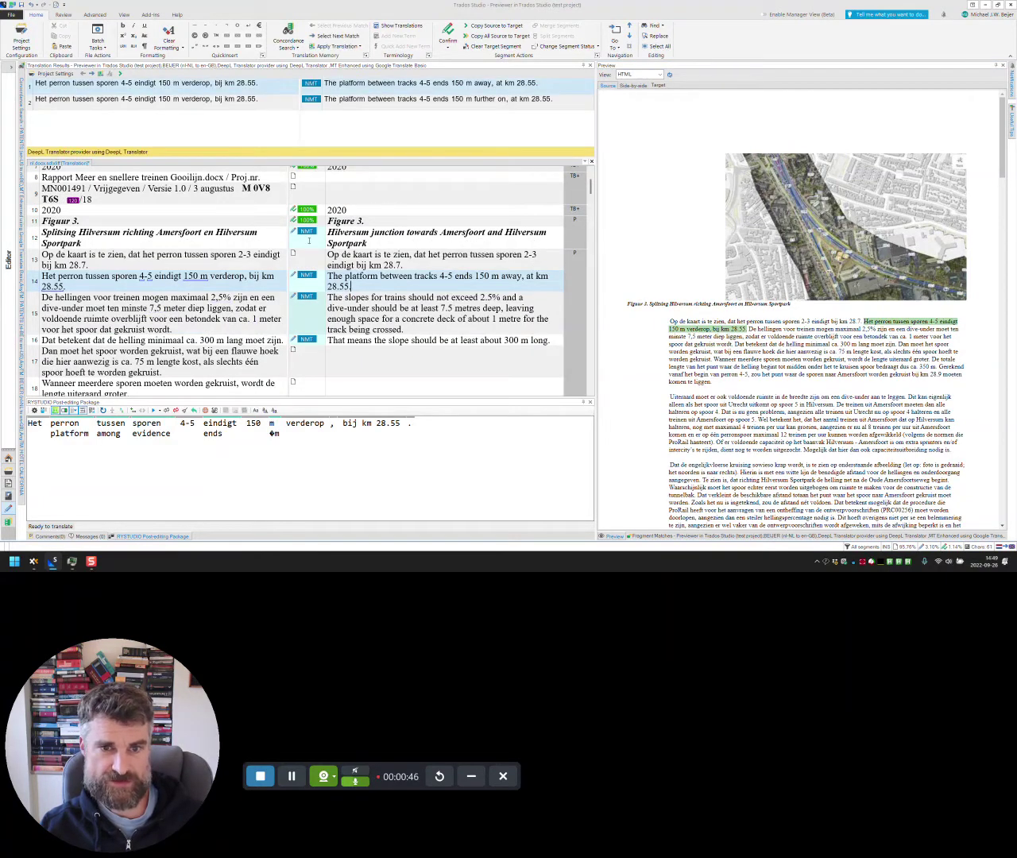
click(661, 87)
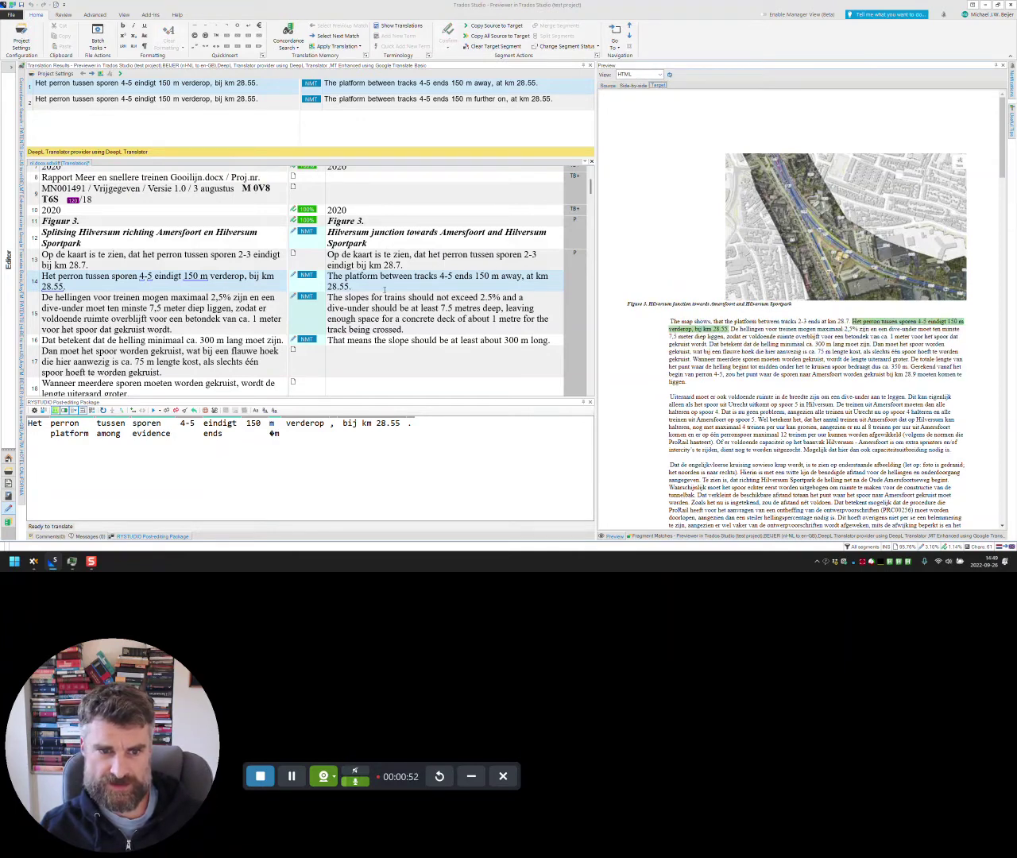
- Clear the target text of segment 14 and reapply its machine translation
click(352, 287)
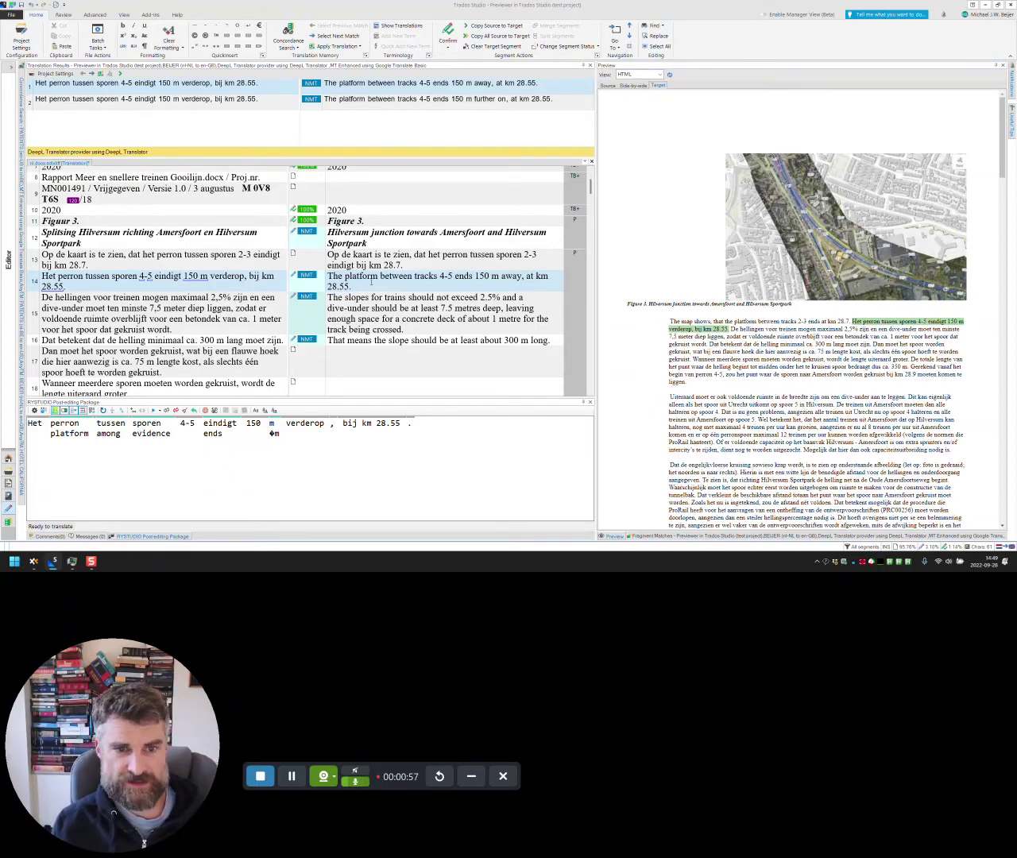
drag(359, 286, 331, 277)
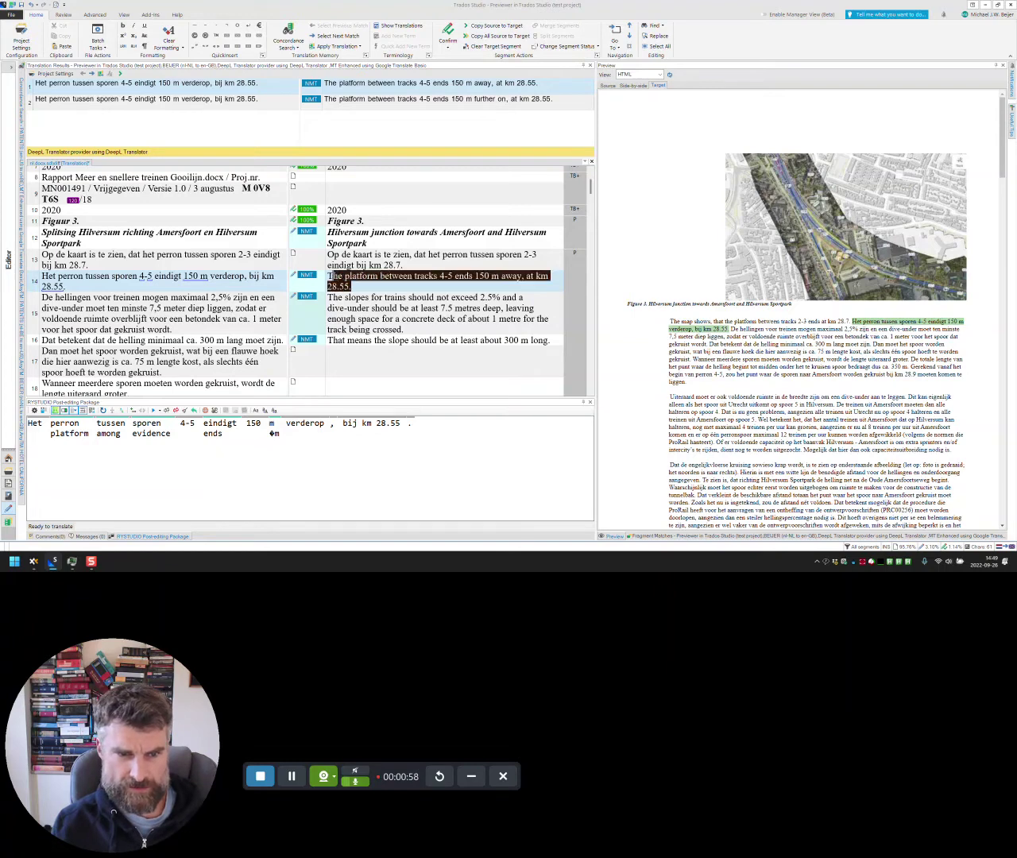
key(Delete)
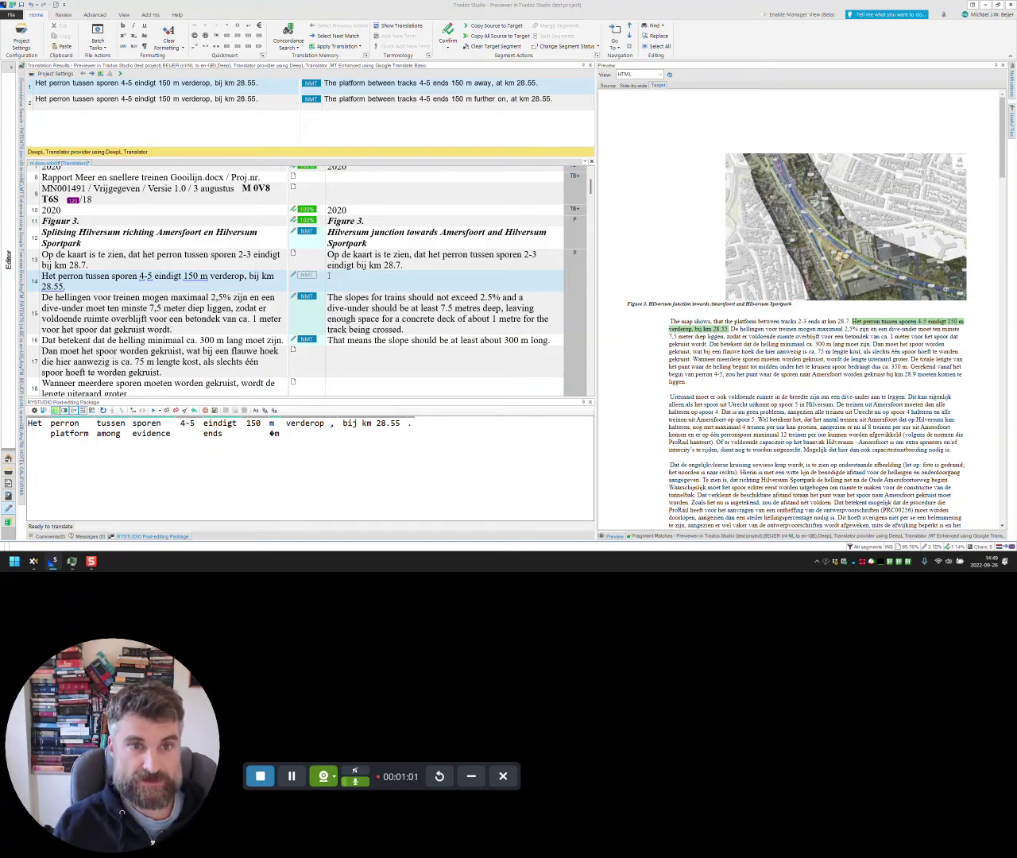
key(ctrl+t)
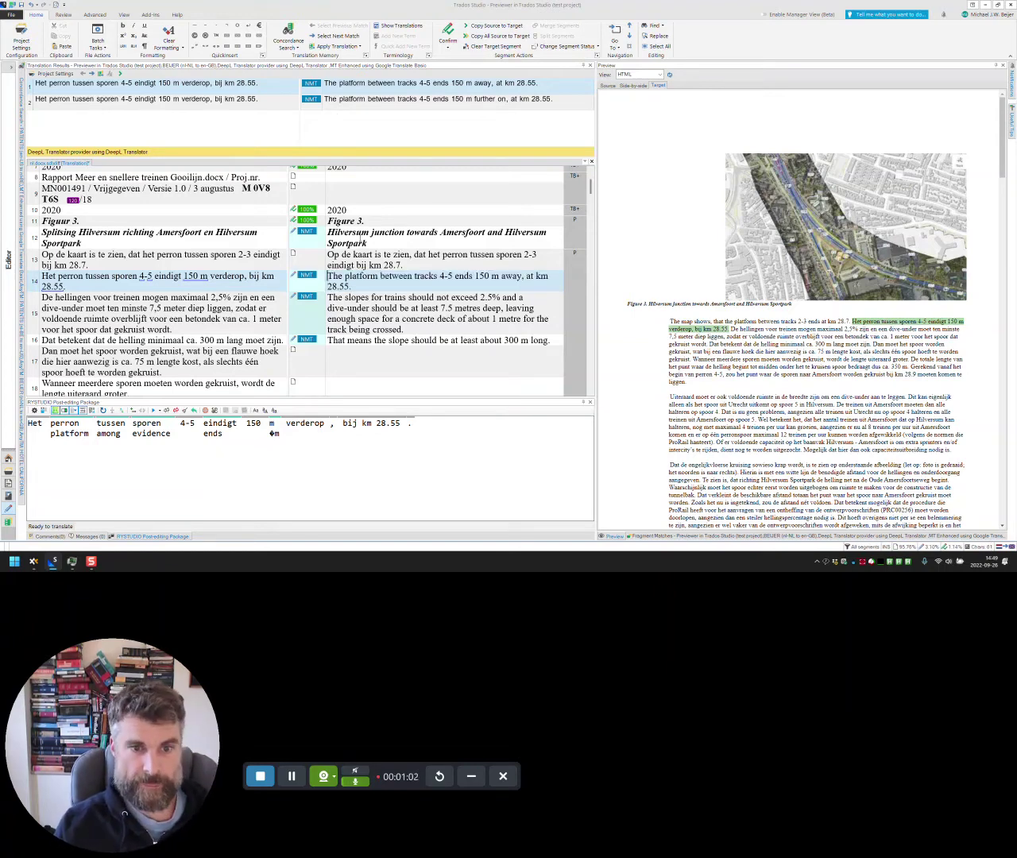
- Confirm the machine translations of segments 14 through 17
key(ctrl+Return)
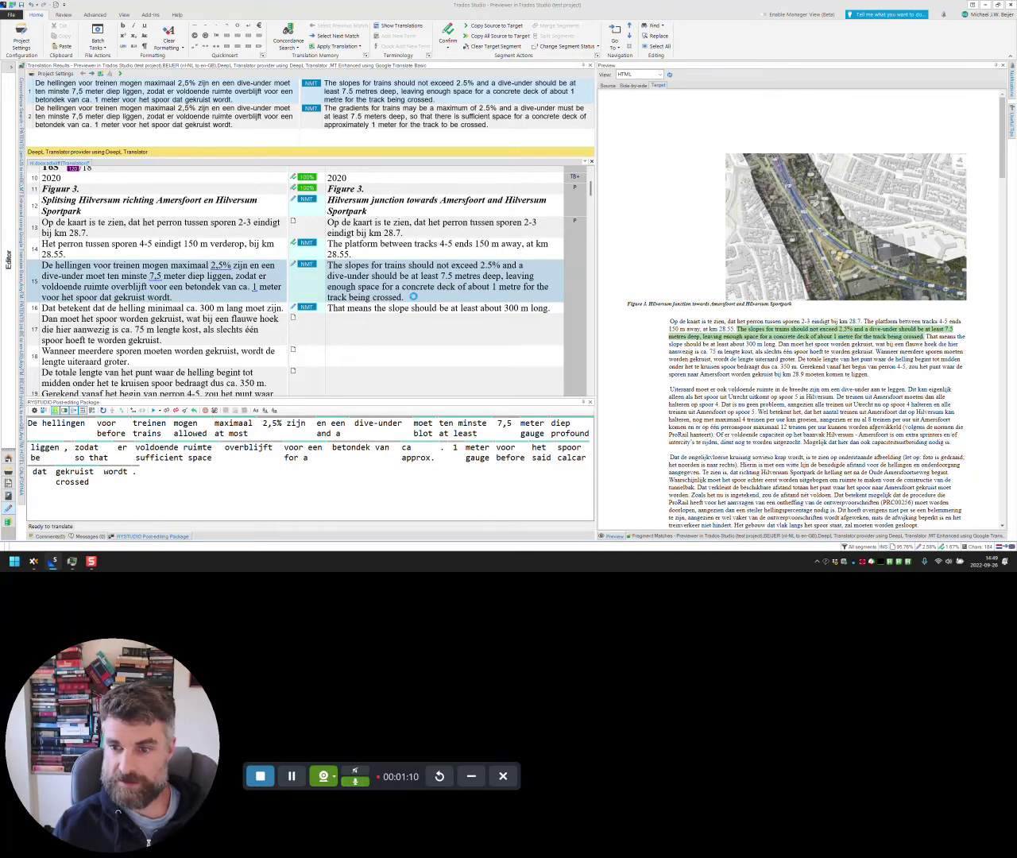
key(ctrl+Return)
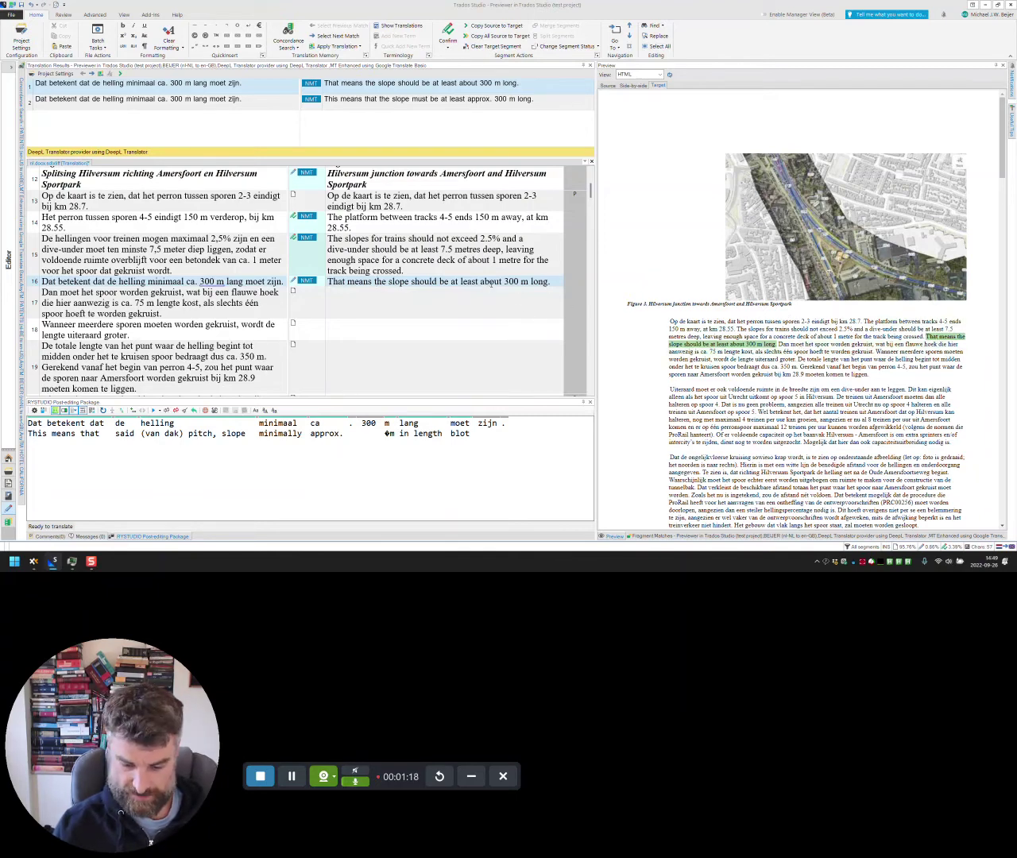
key(ctrl+Return)
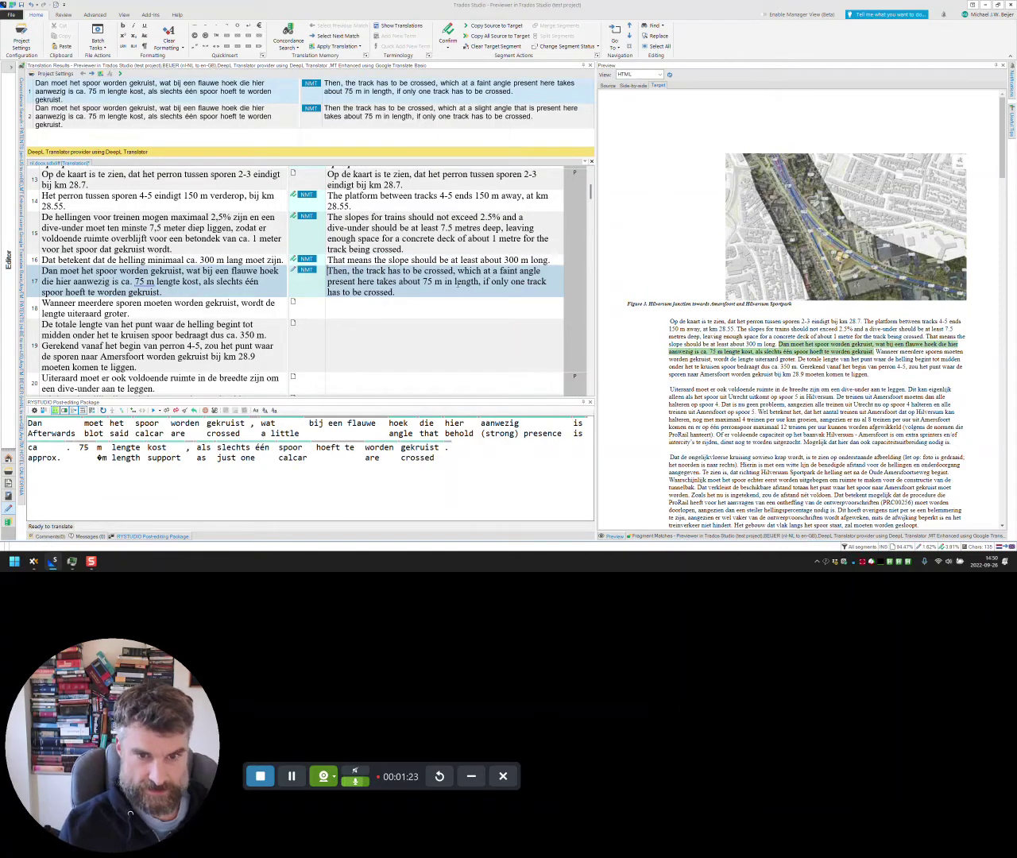
key(ctrl+Return)
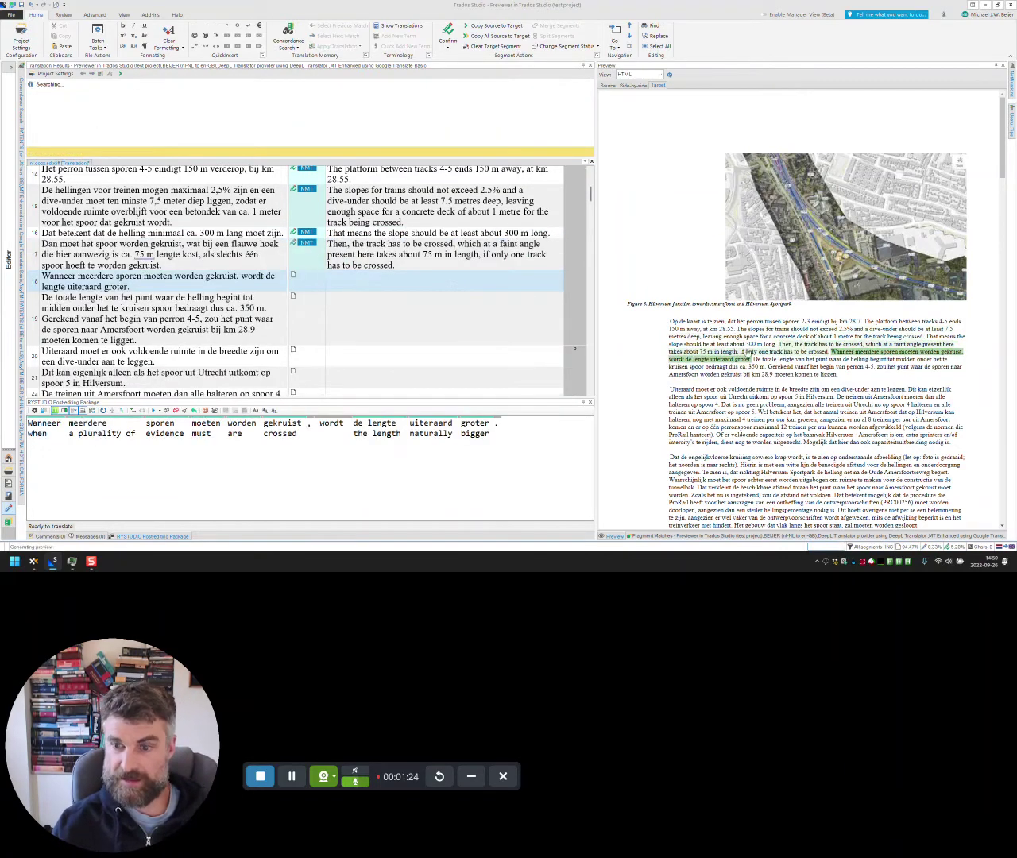
- From the preview, jump to segment 57 about switches 59A/B and 61A/B, confirm its translation, and open segment 58
scroll(715, 397, down, 10)
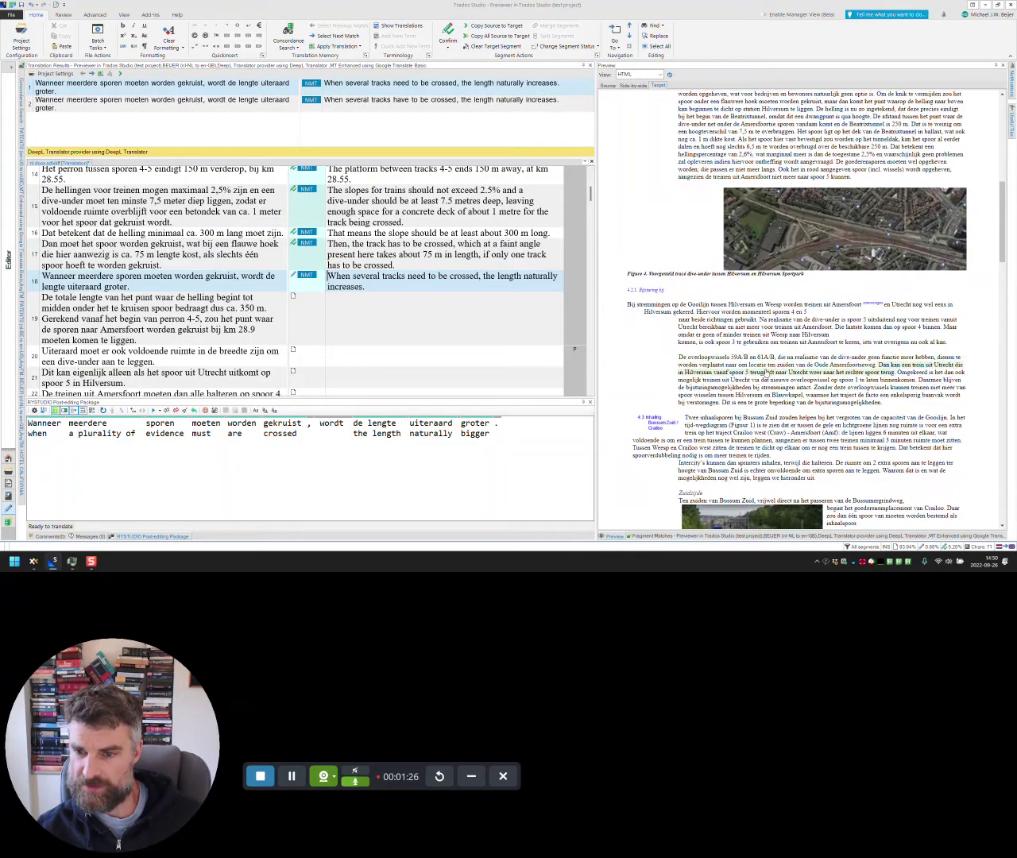
click(706, 362)
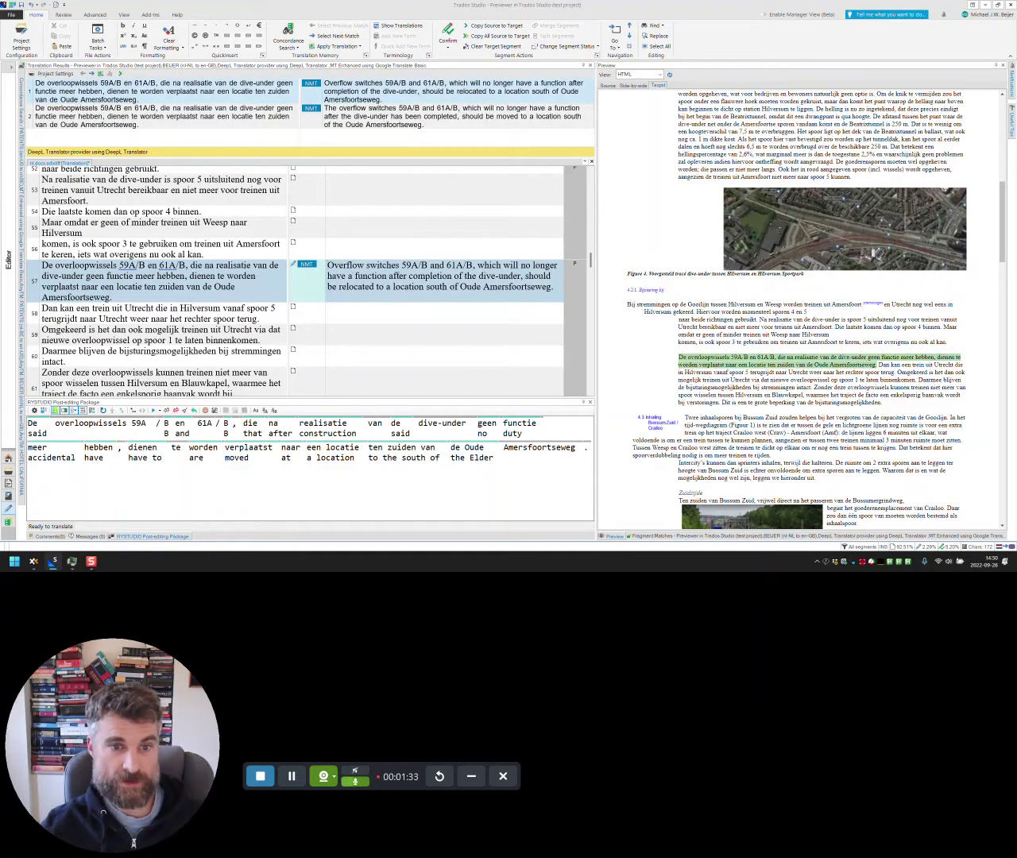
click(882, 364)
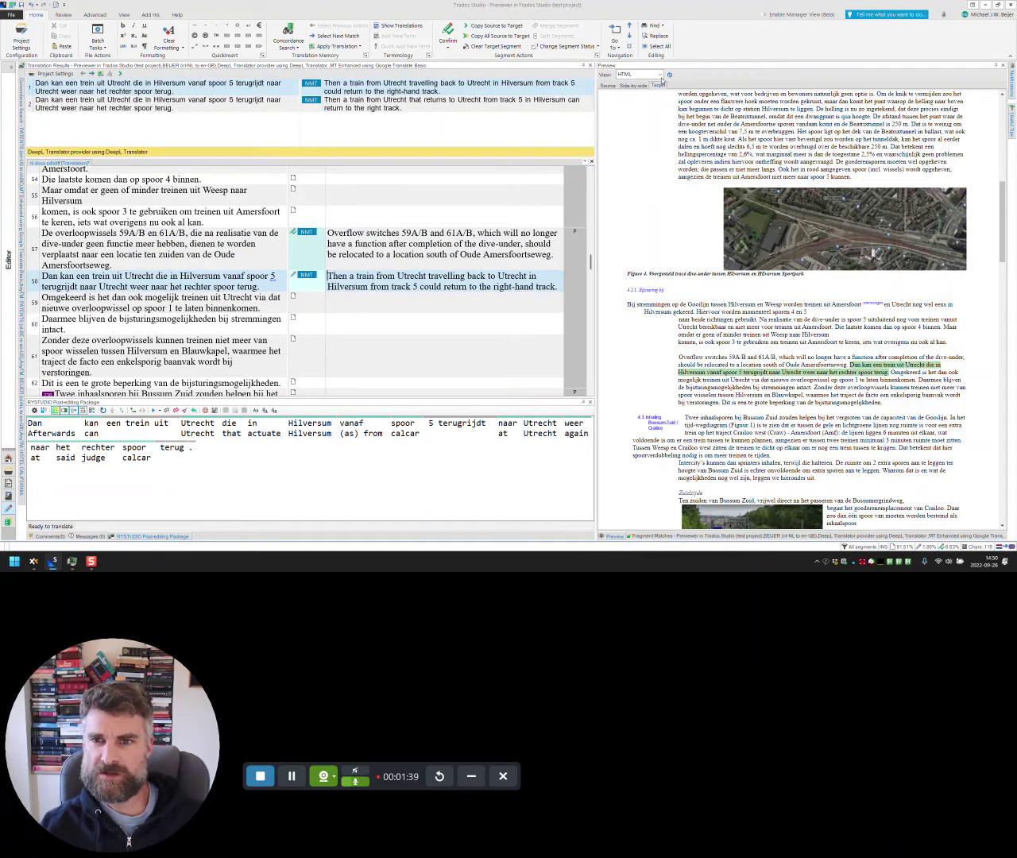
- Switch the preview to Microsoft Word, start the external Word preview, and dismiss its viewing notice
click(660, 75)
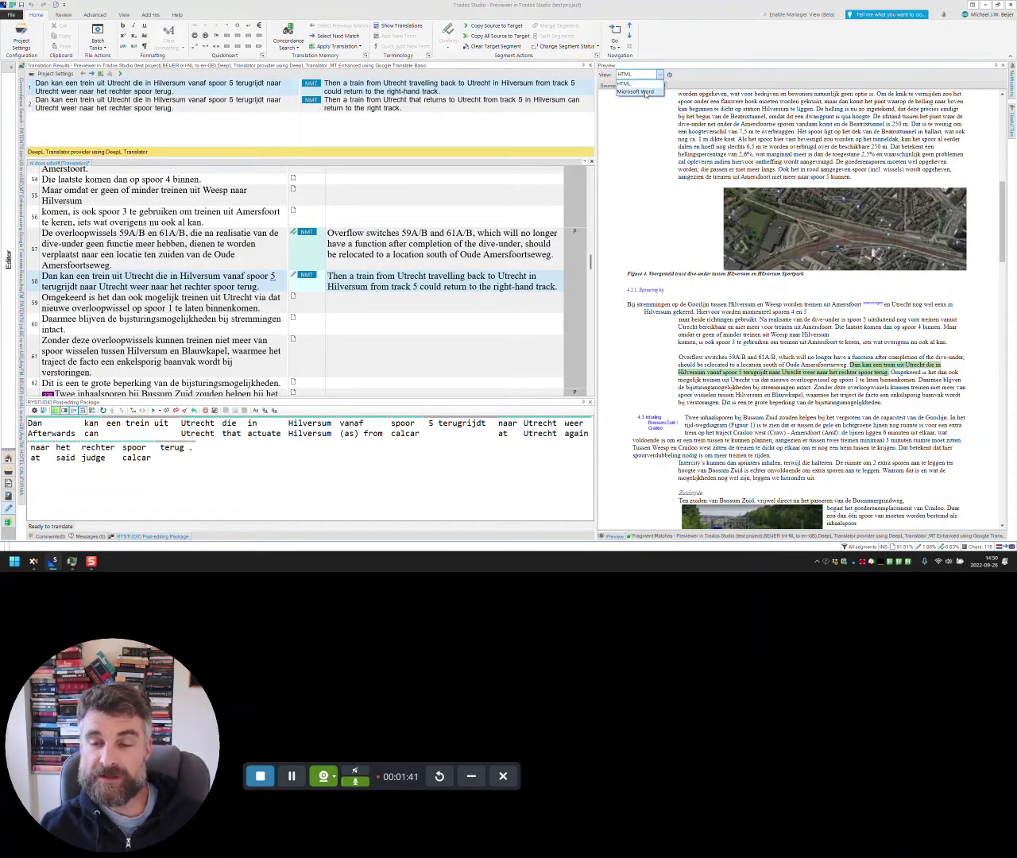
click(644, 92)
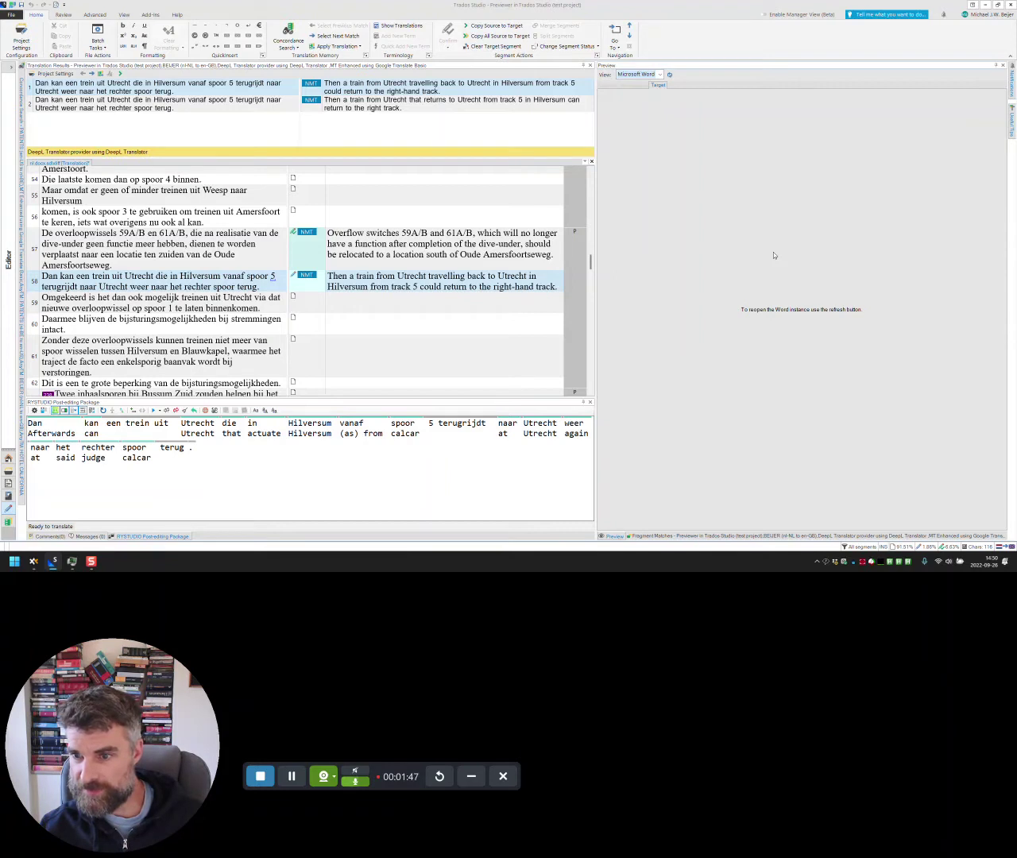
click(671, 74)
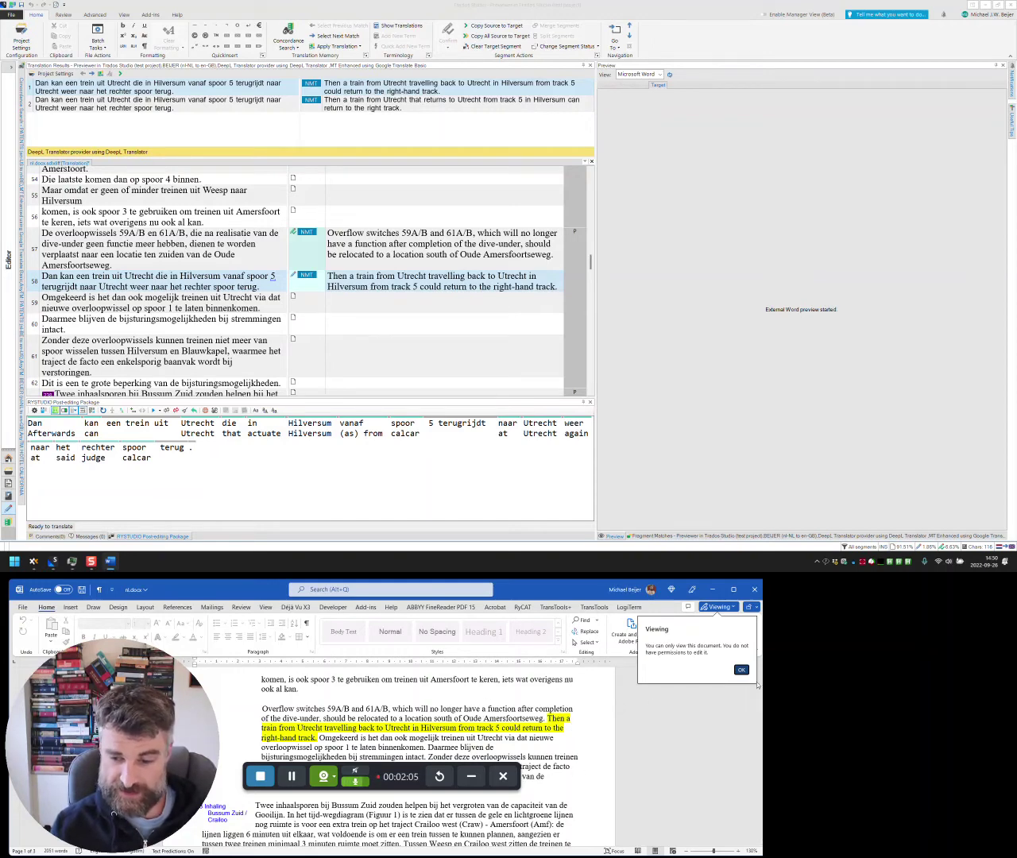
click(741, 669)
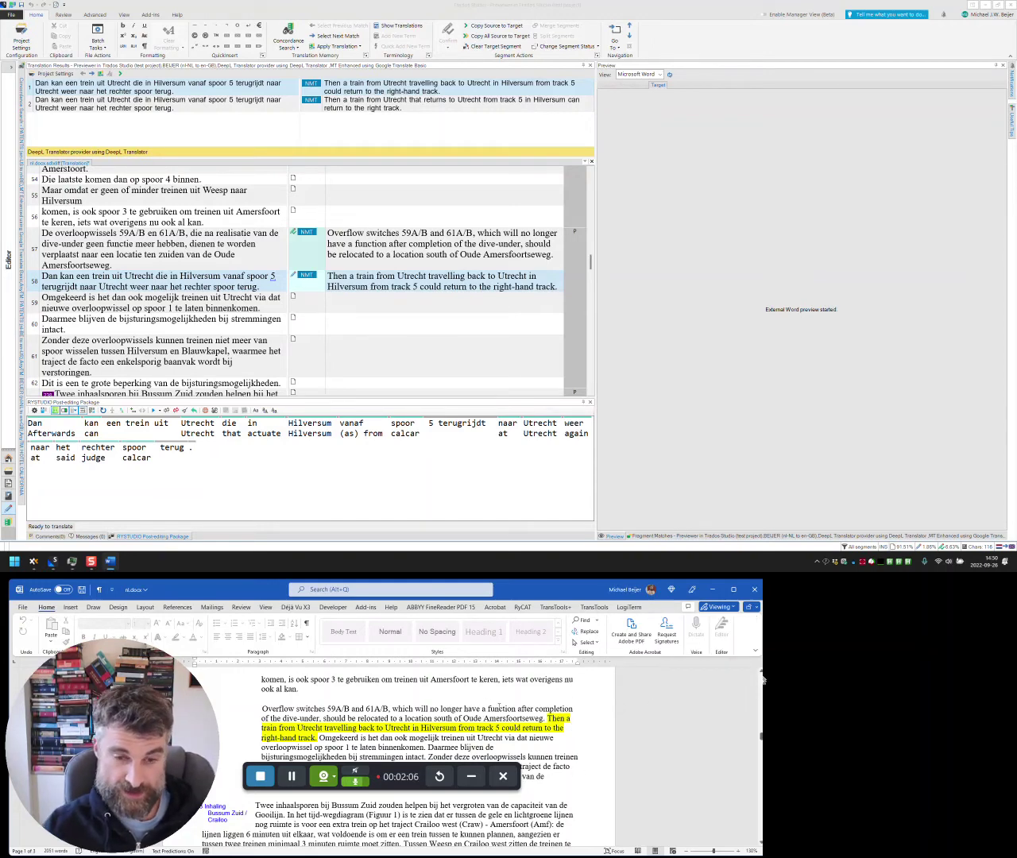
- Widen the editing area and reopen segments 14 and 15 to follow their highlighting in the Word preview
click(376, 276)
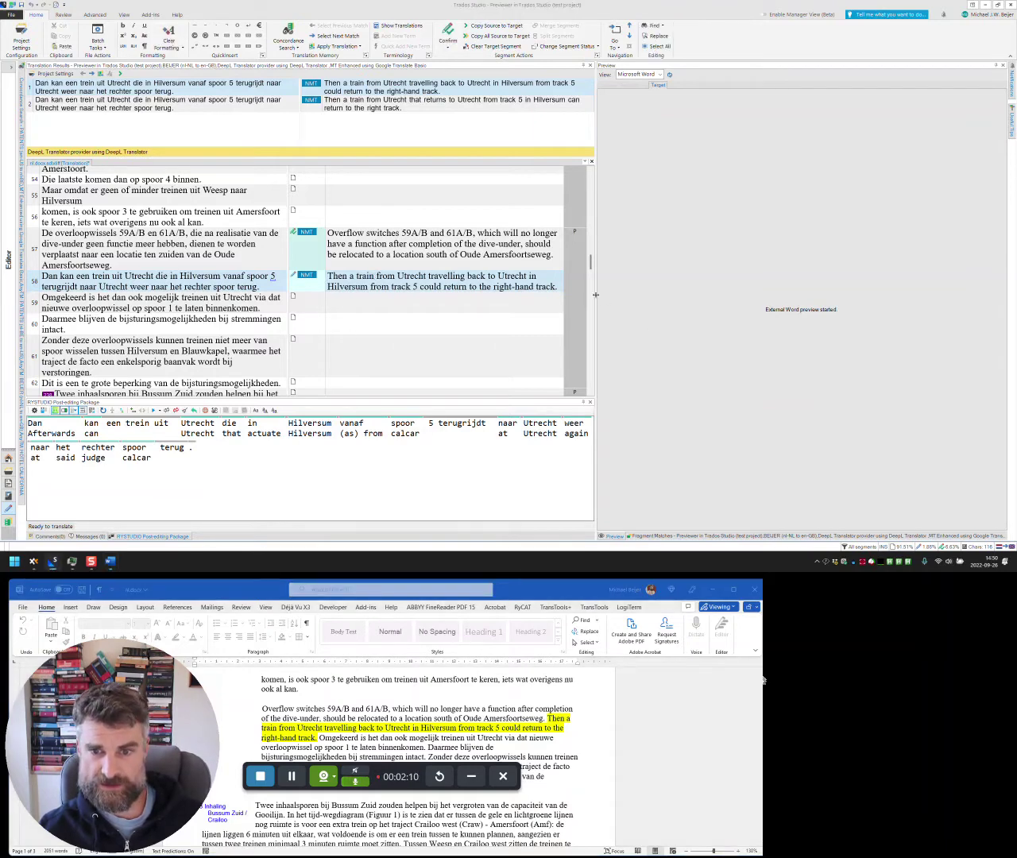
drag(596, 295, 755, 302)
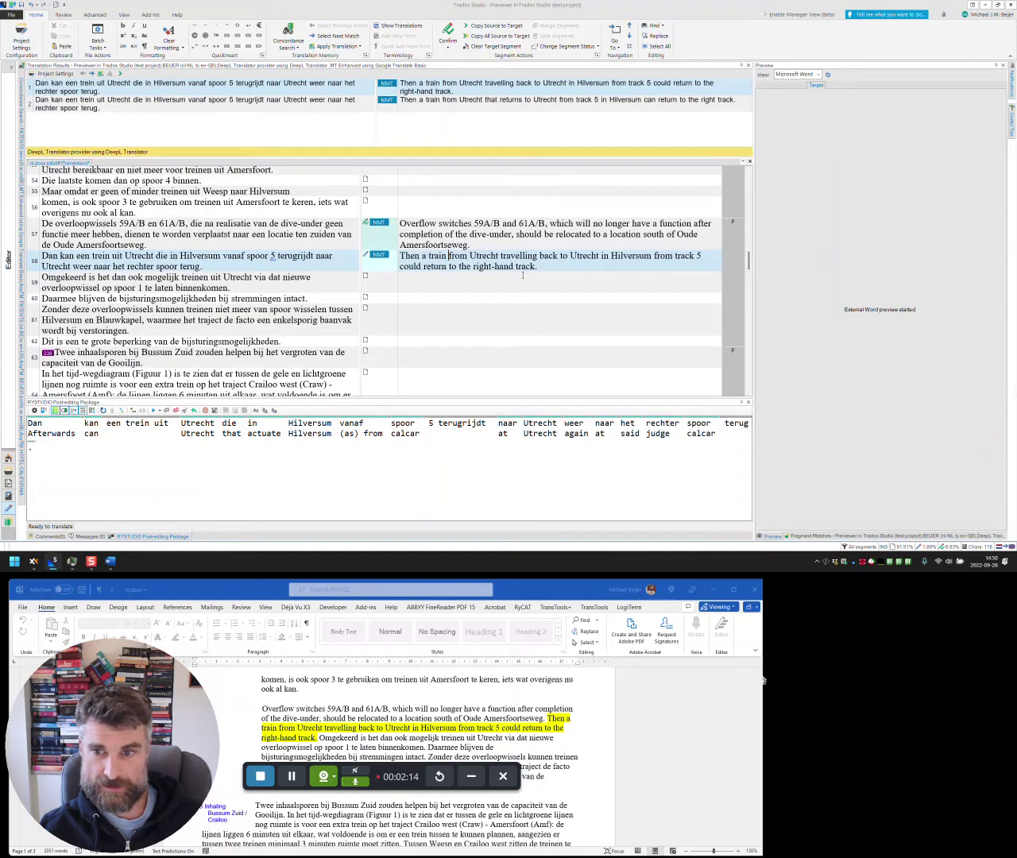
drag(748, 264, 748, 198)
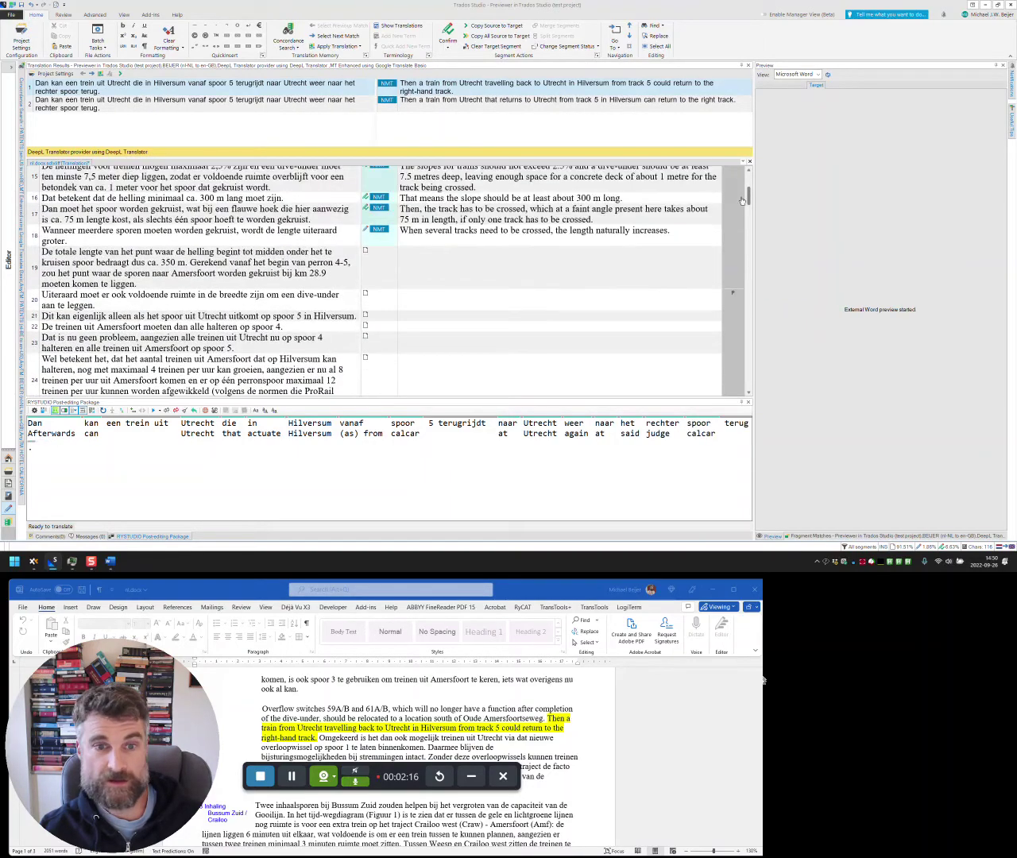
scroll(435, 208, up, 4)
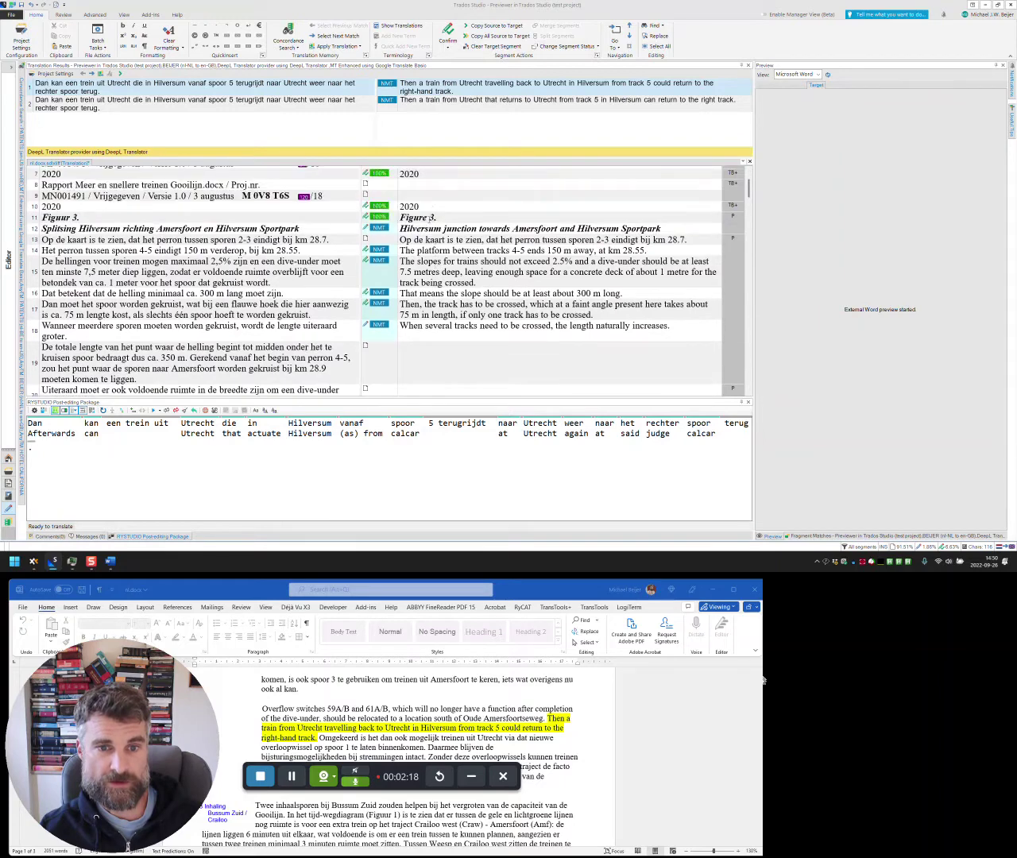
click(429, 250)
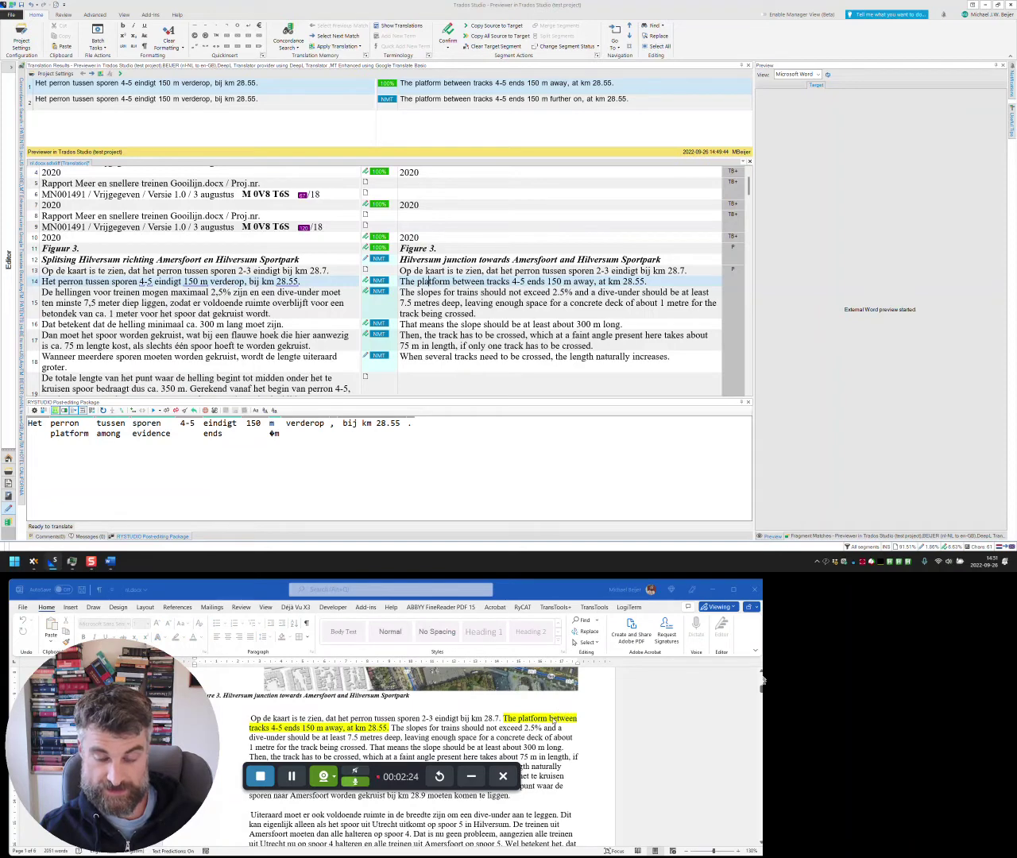
click(485, 313)
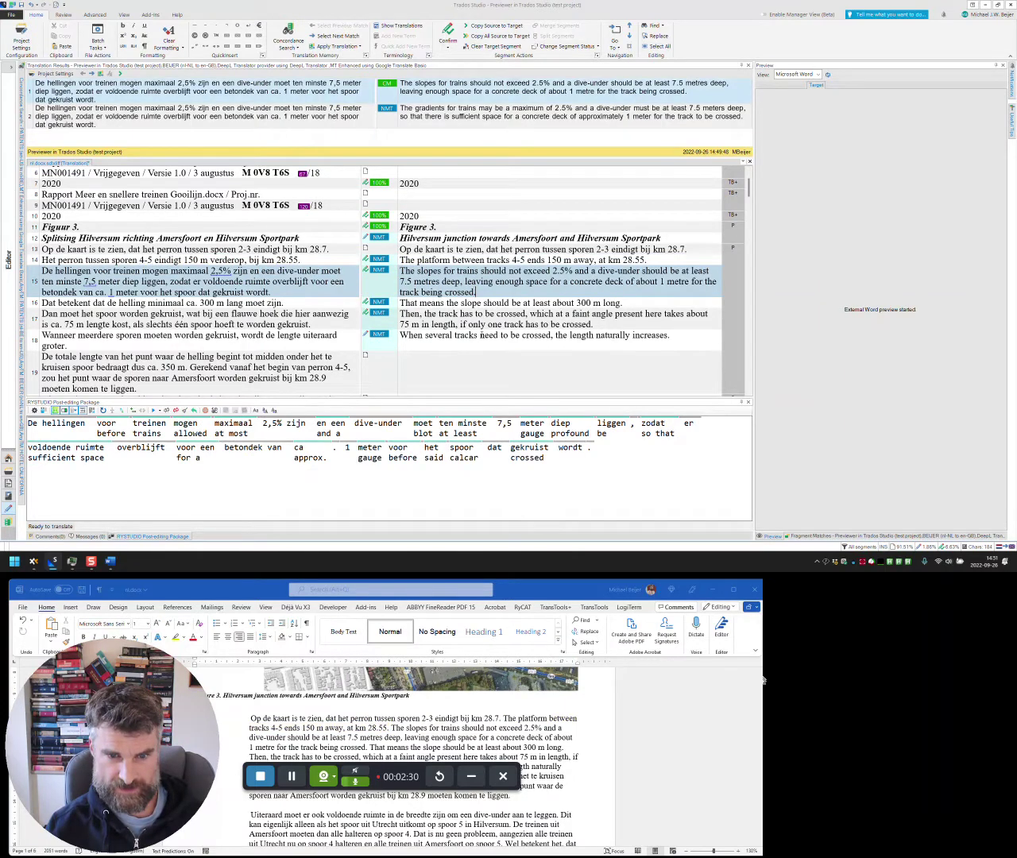
- Insert and confirm the machine translation of segment 19, and fill segment 20 with its machine translation
scroll(480, 335, down, 1)
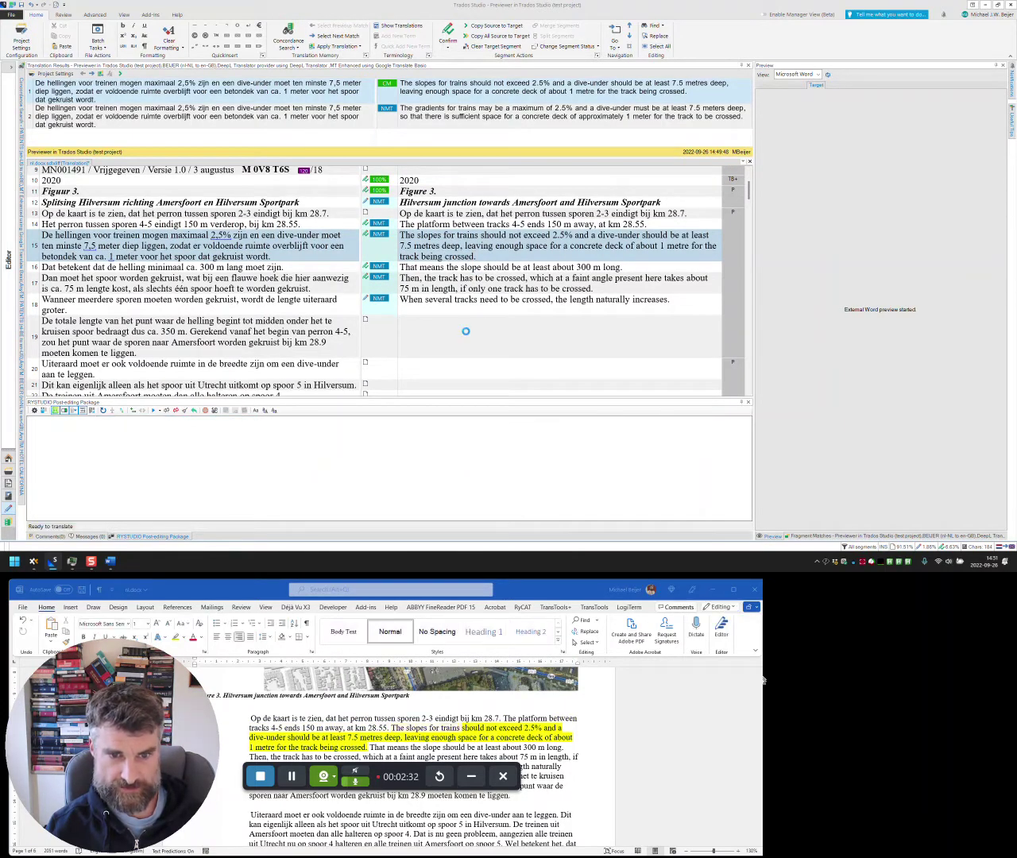
click(465, 332)
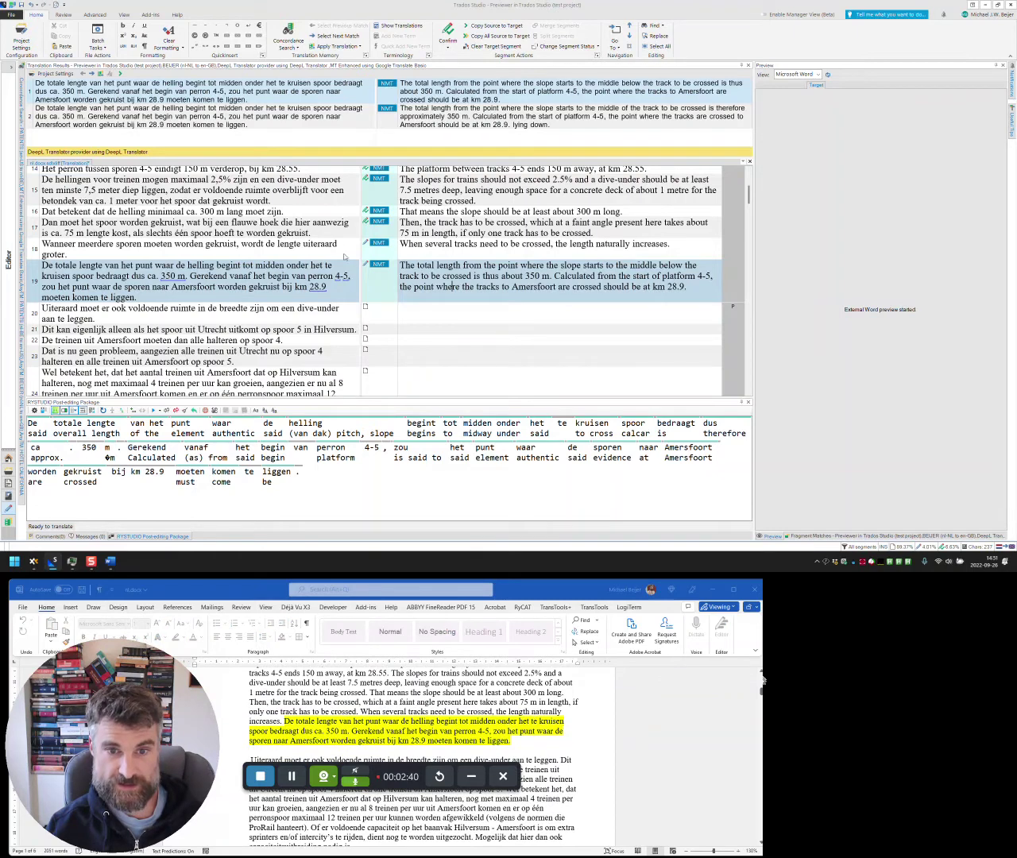
key(Down)
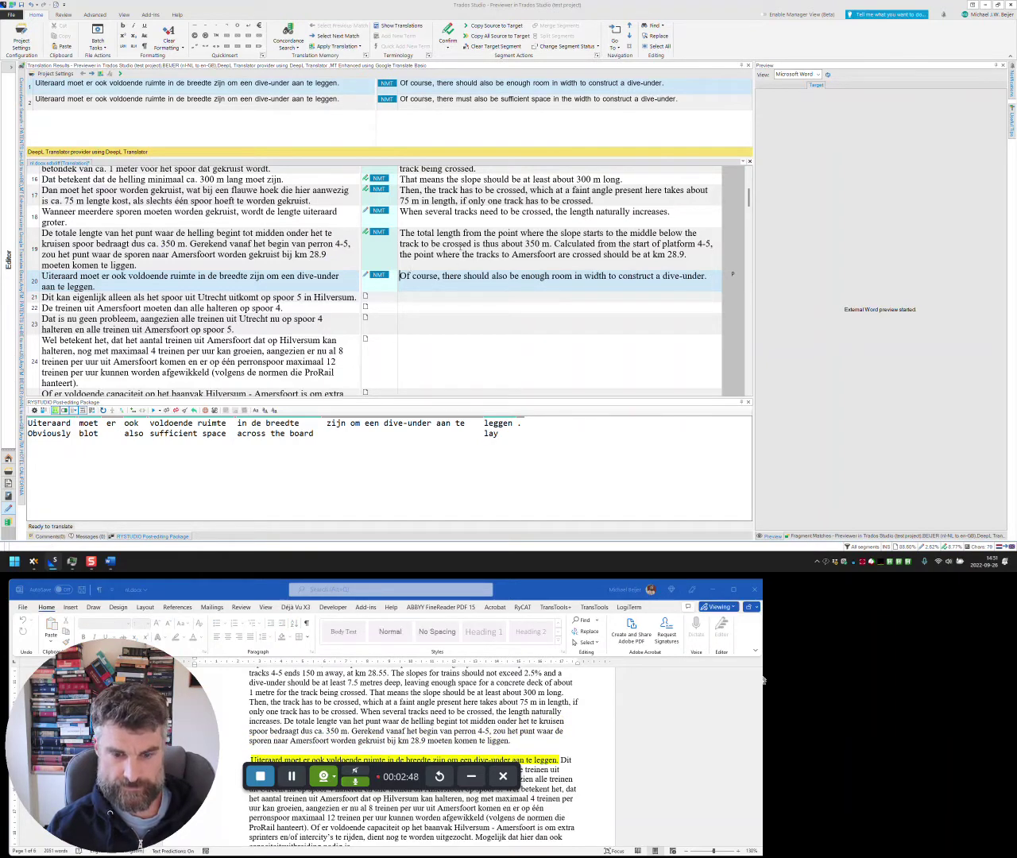
click(459, 248)
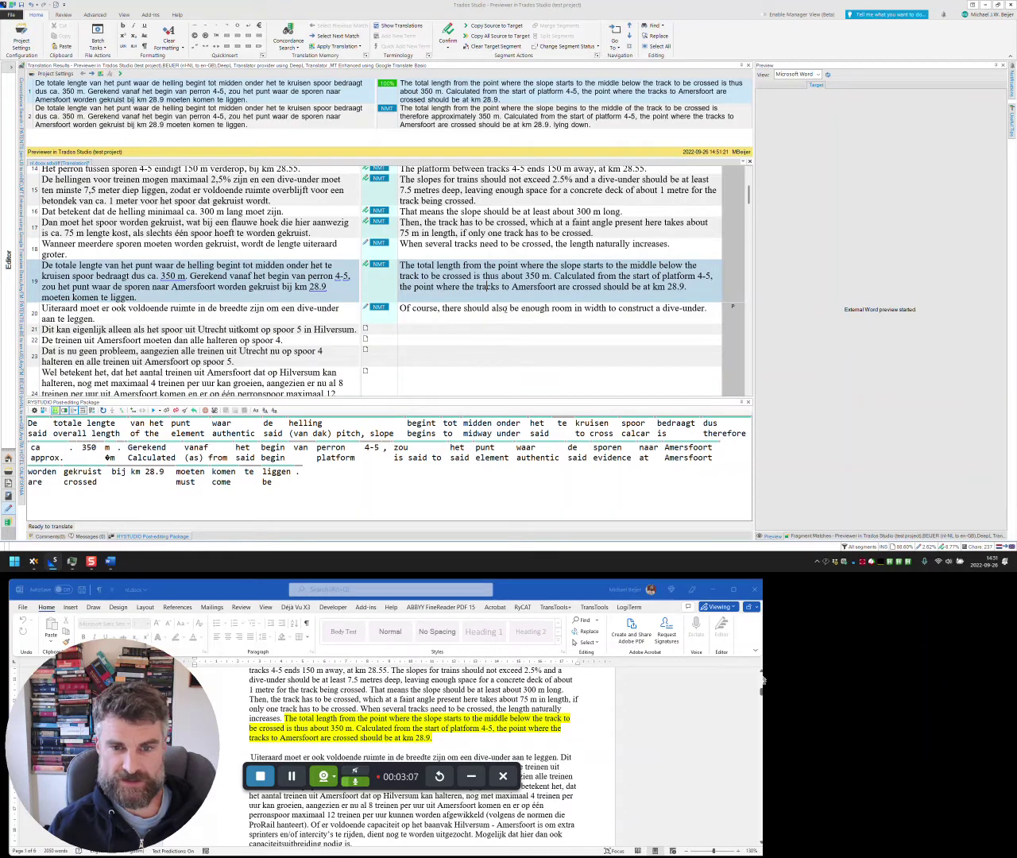
click(506, 309)
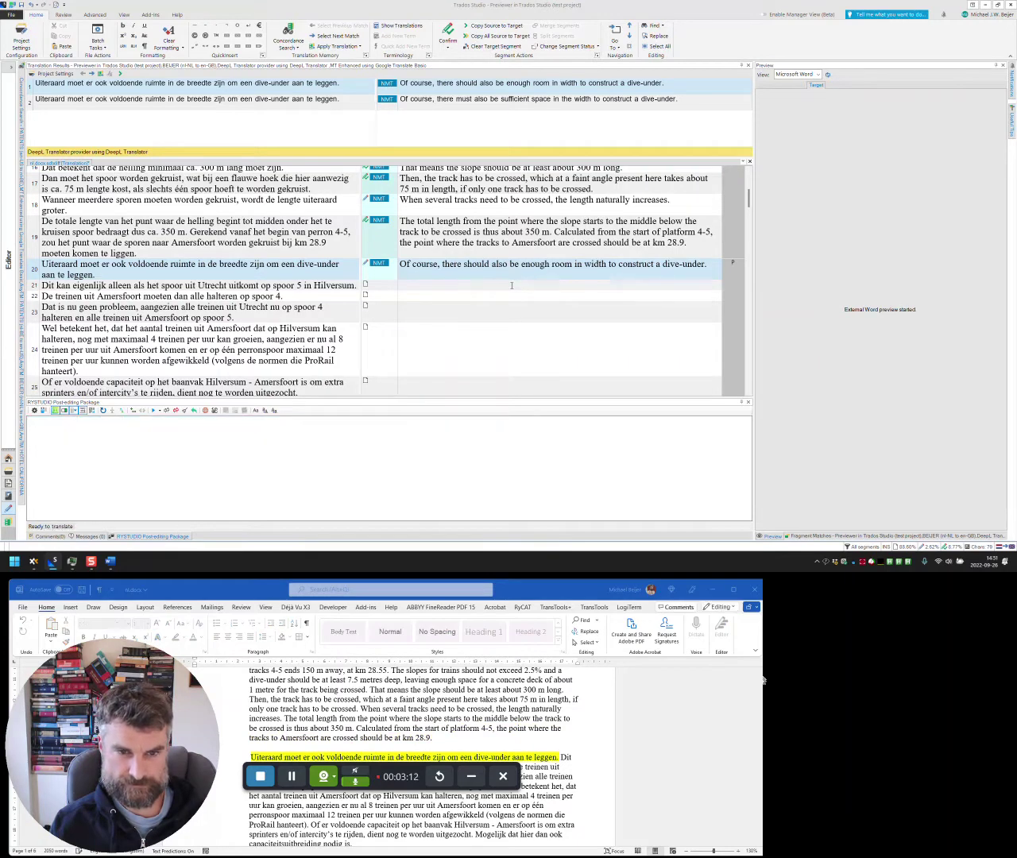
- Fill segment 21 with its machine translation, confirm it, and reopen the segment to follow its highlighting in the Word preview
click(512, 286)
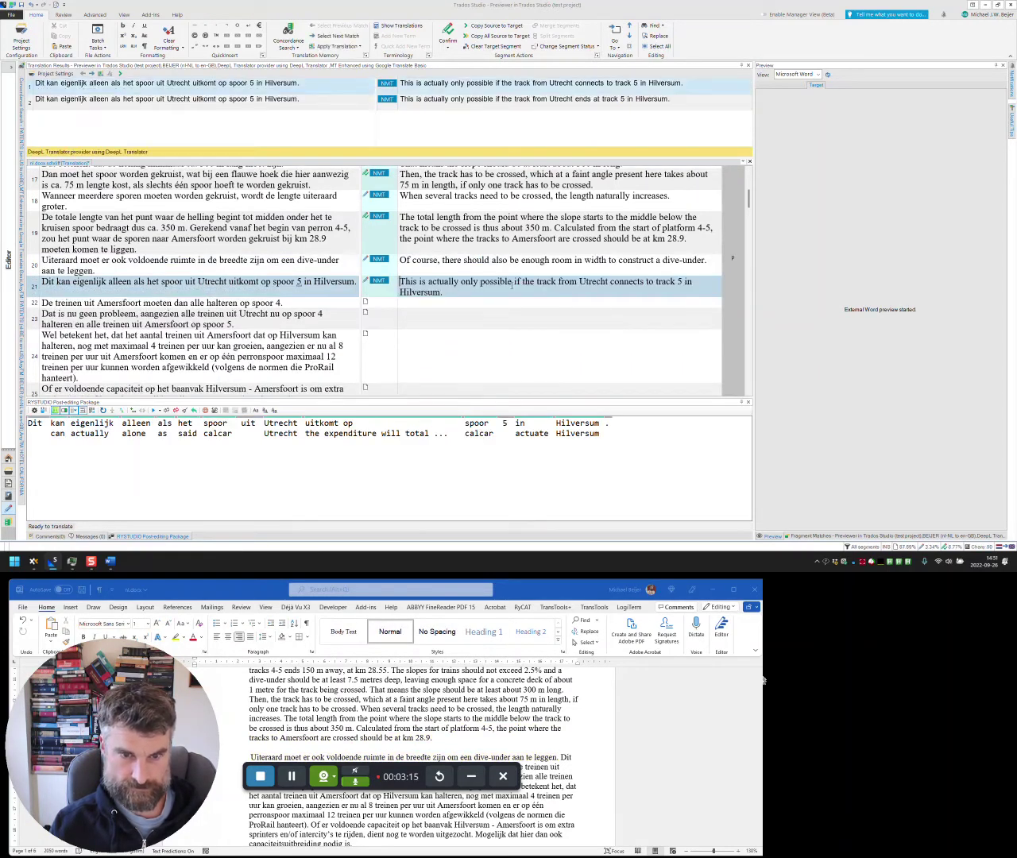
key(ctrl+Return)
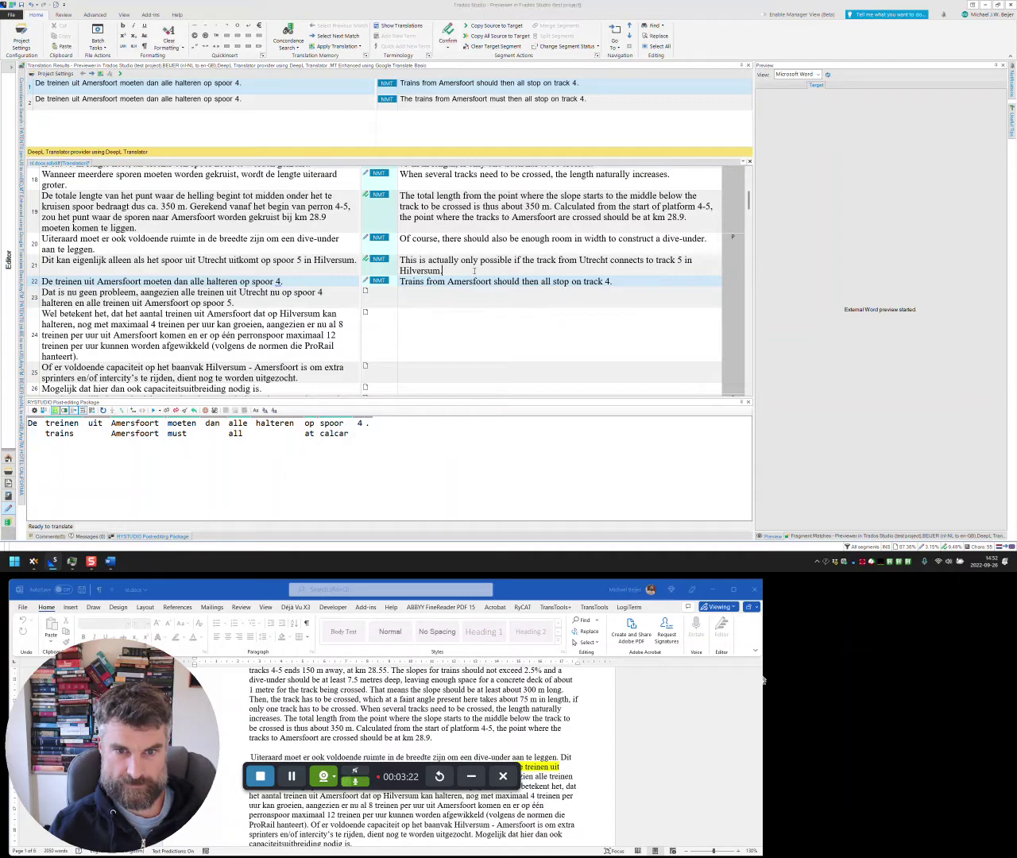
click(475, 270)
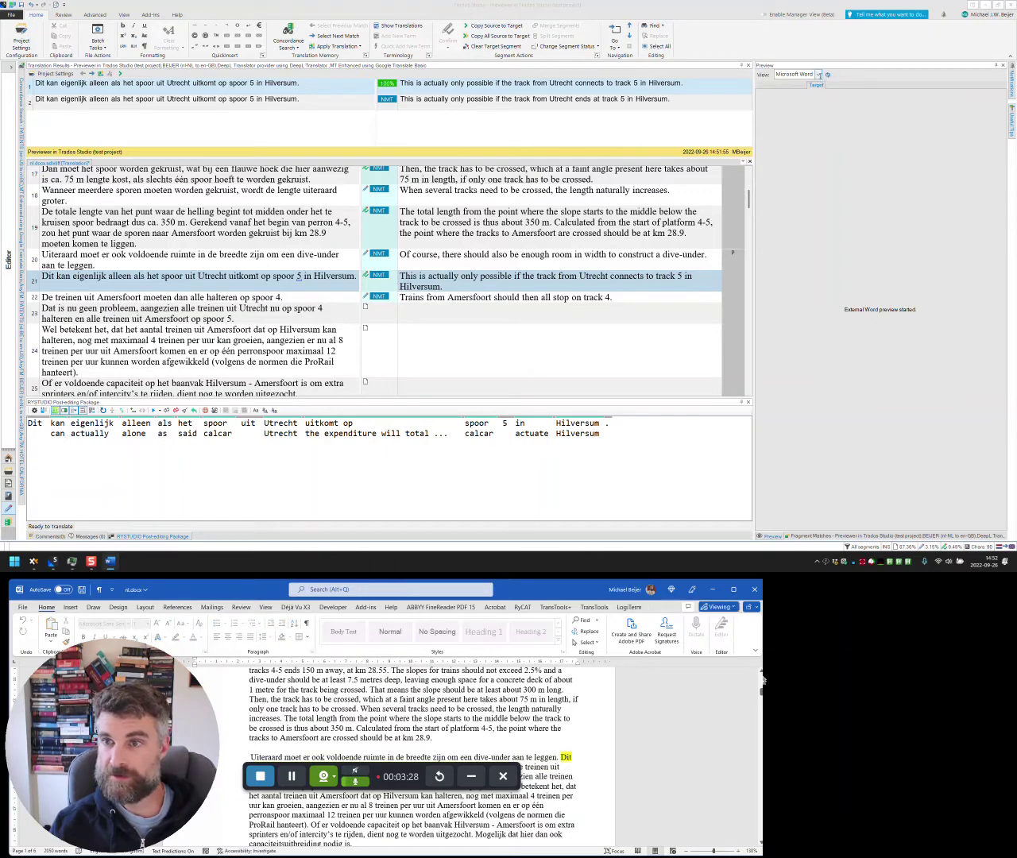
- Switch the preview back to HTML and widen the preview area
click(819, 75)
click(807, 84)
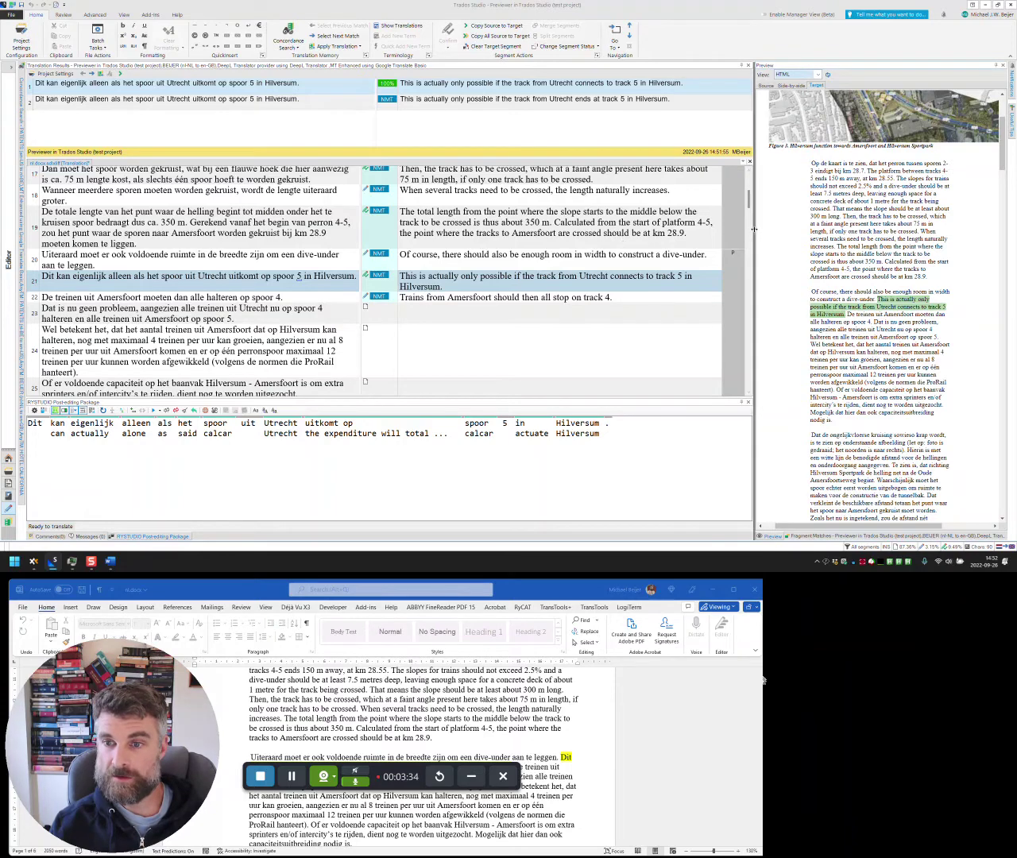
drag(753, 230, 640, 233)
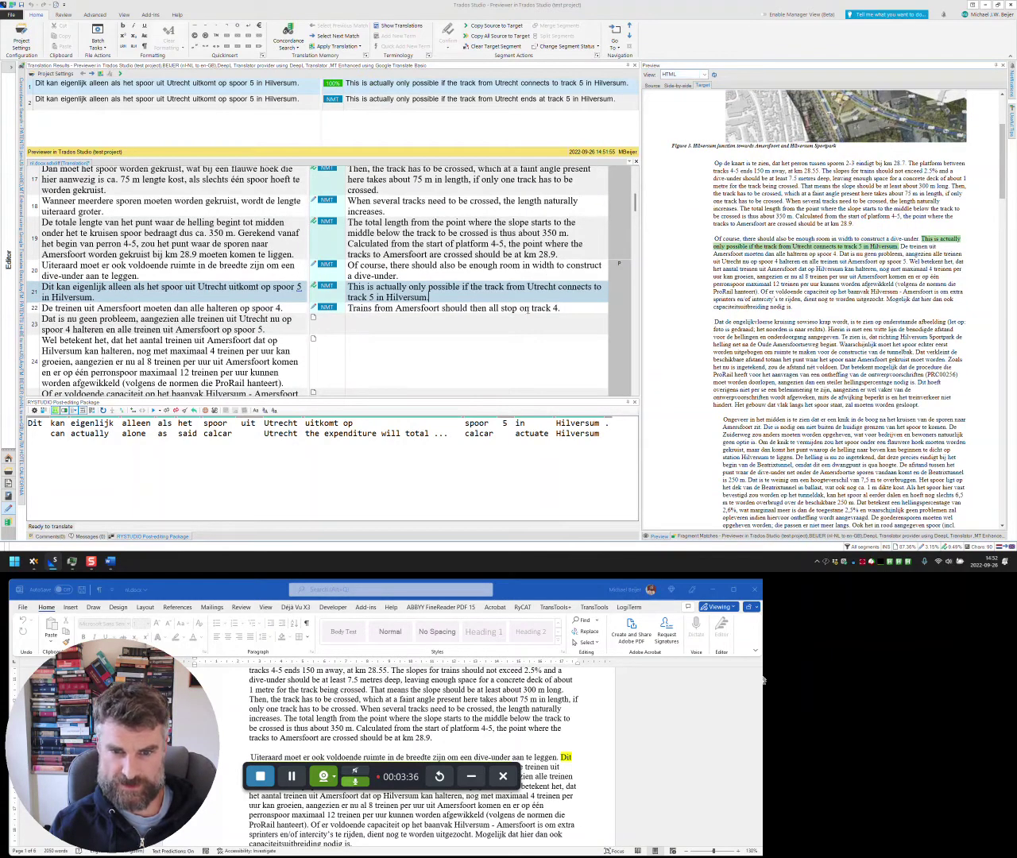
- Open segment 22, confirm its machine translation, and fill segment 23 with its machine translation
click(527, 309)
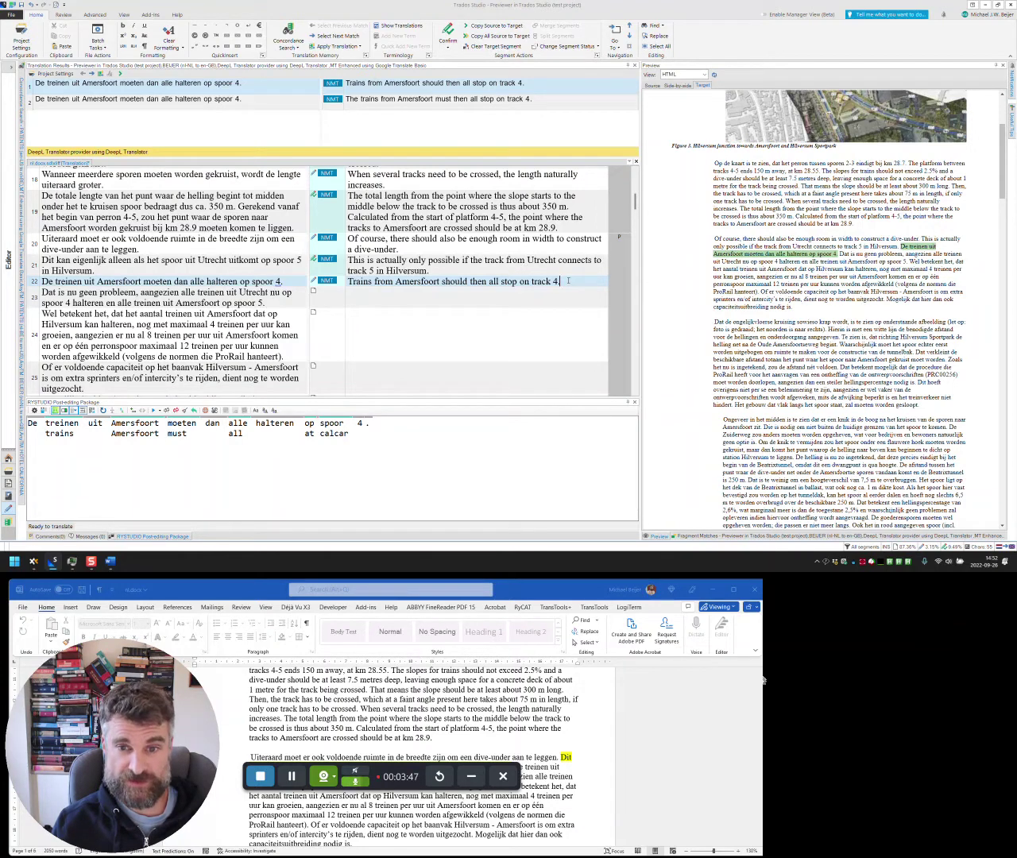
key(ctrl+Return)
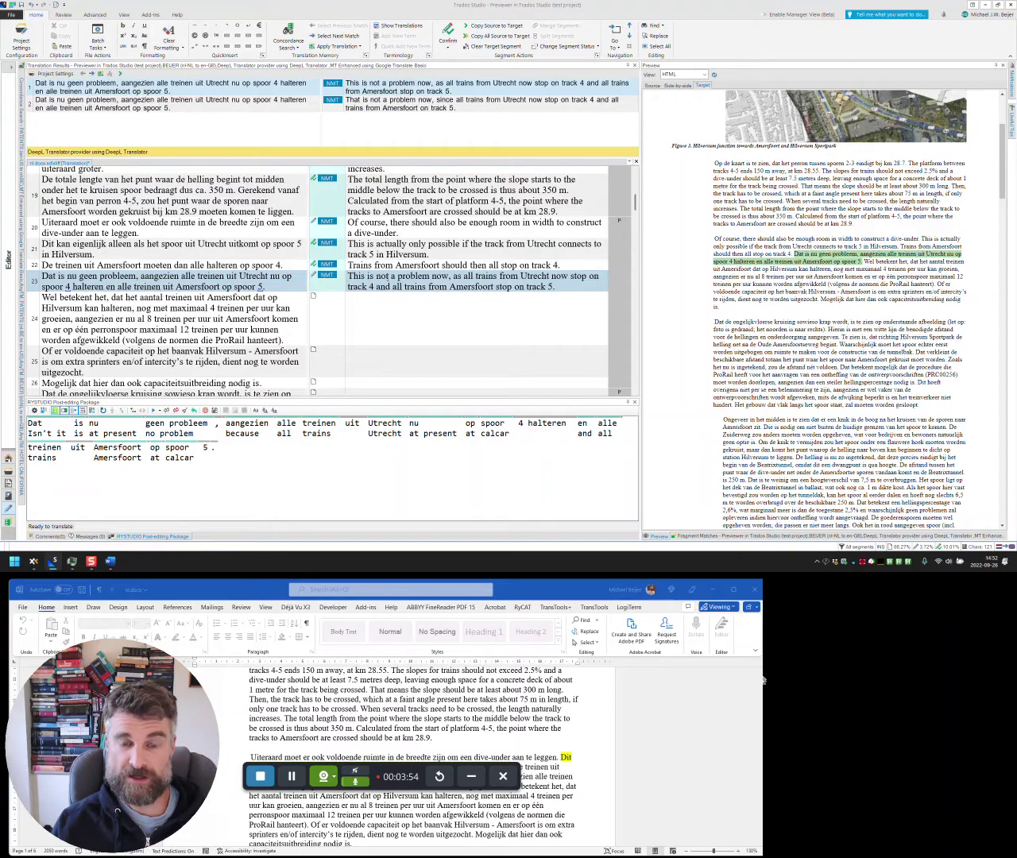
key(ctrl+Right)
key(ctrl+Right)
key(ctrl+Right)
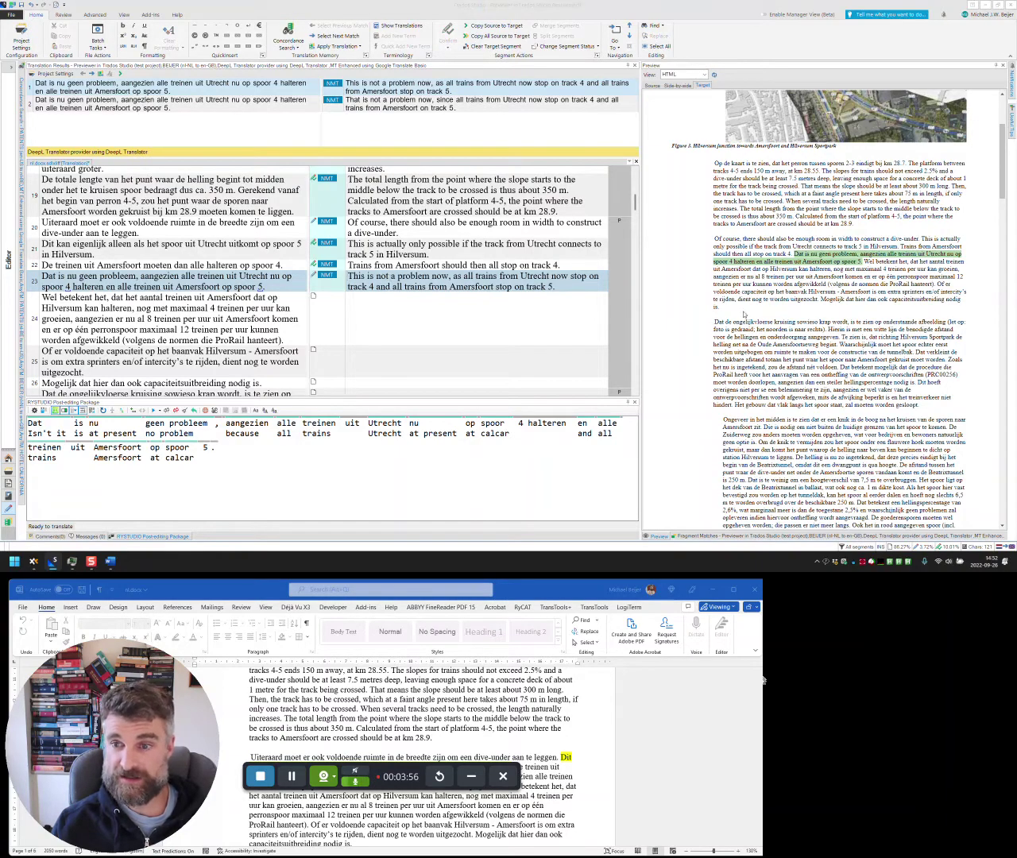
- From the HTML preview, jump to segment 64 about the tijd-wegdiagram (Figuur 1) and fill it with its machine translation
scroll(833, 317, up, 3)
scroll(957, 259, down, 15)
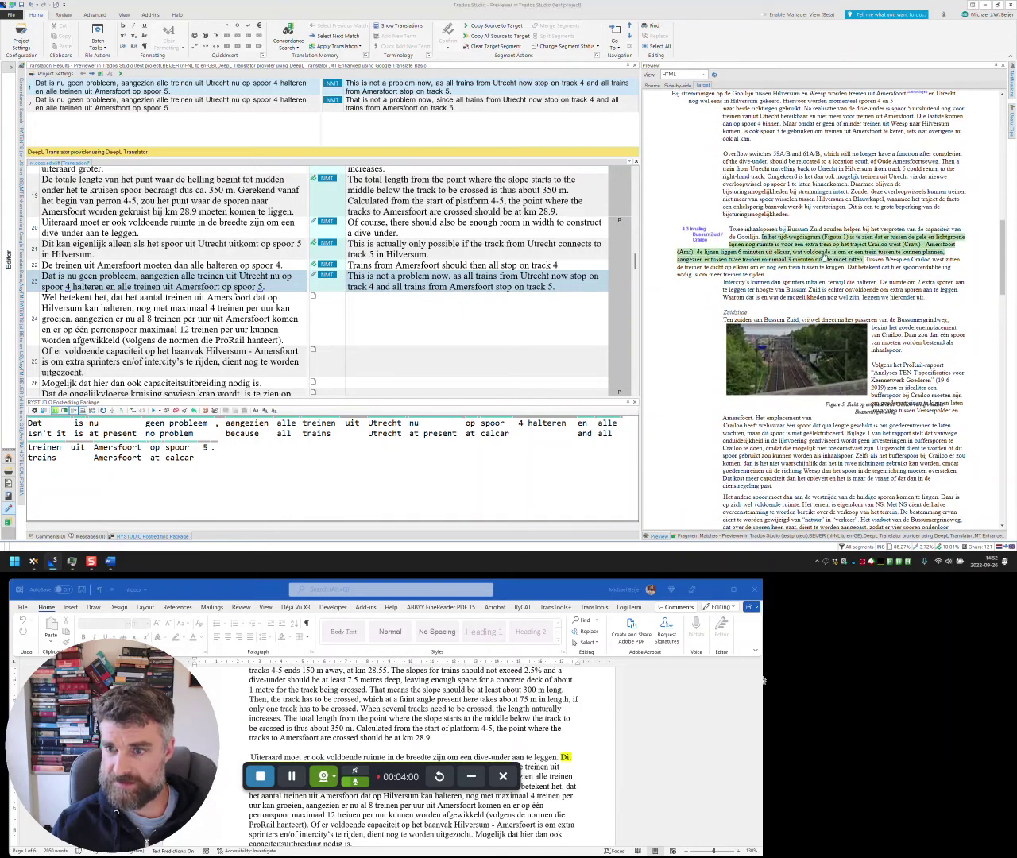
click(824, 260)
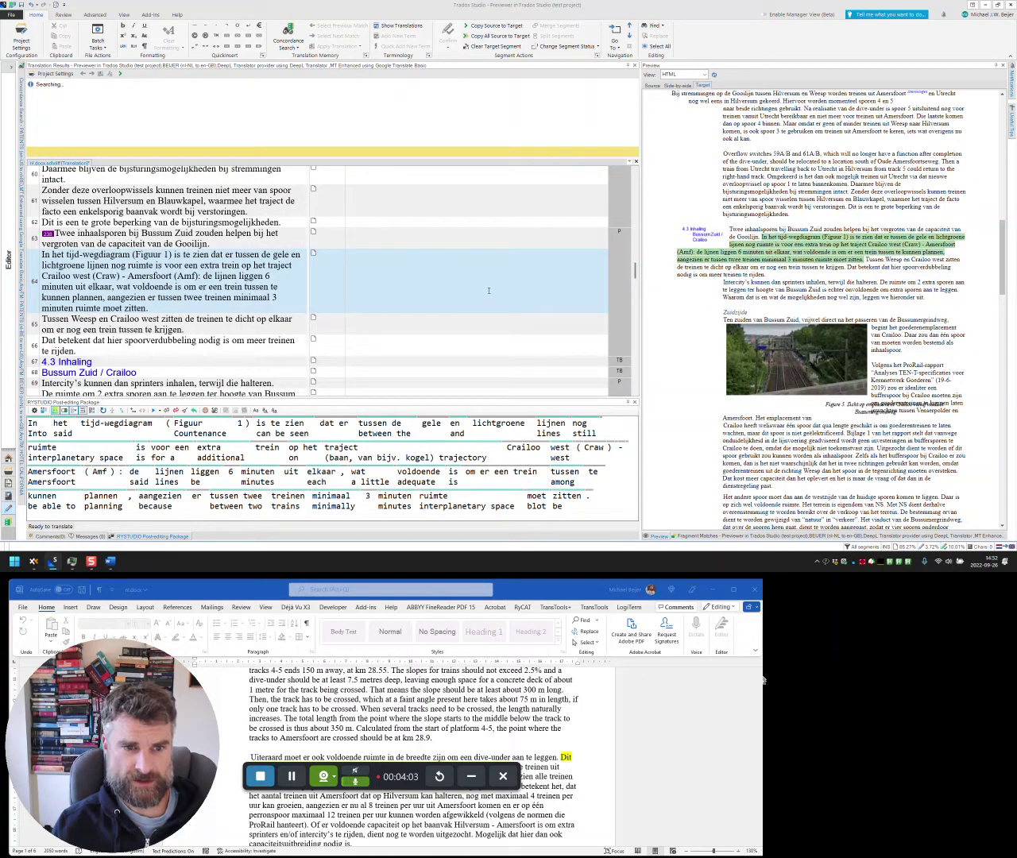
click(489, 291)
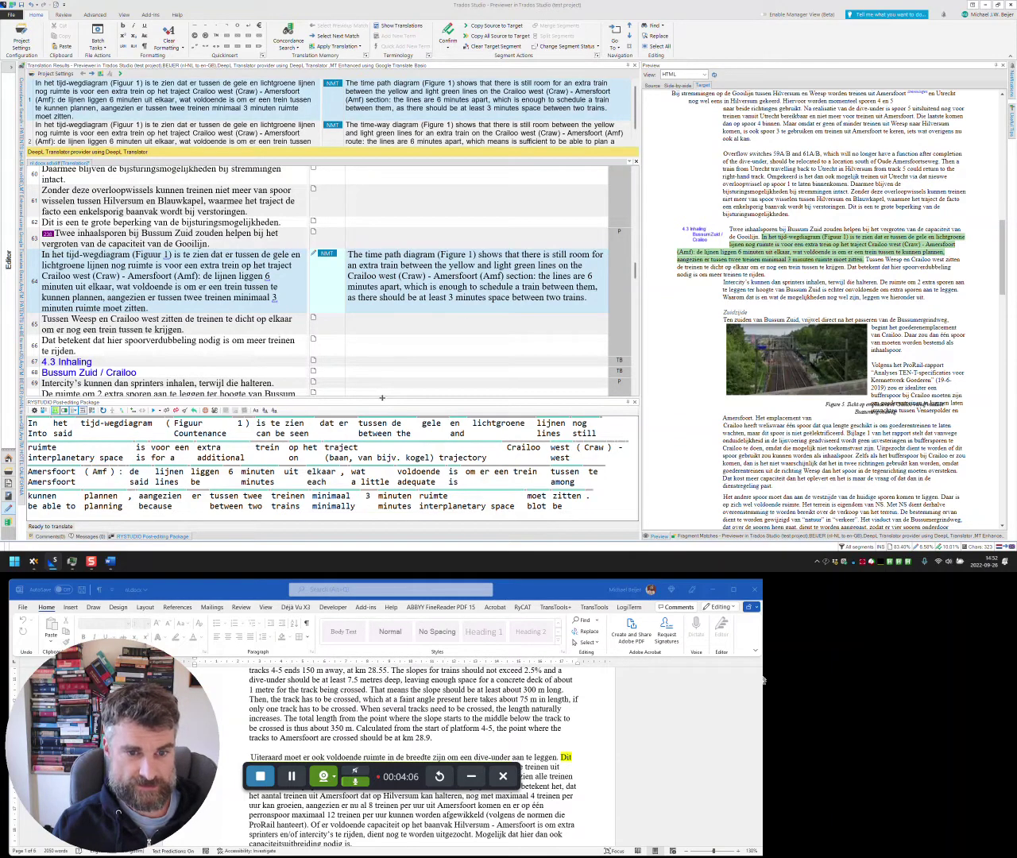
- Enlarge the RYSTUDIO post-editing area and look at the translation candidates for "minuten", "is te zien", "ruimte" and "extra"
drag(382, 397, 388, 374)
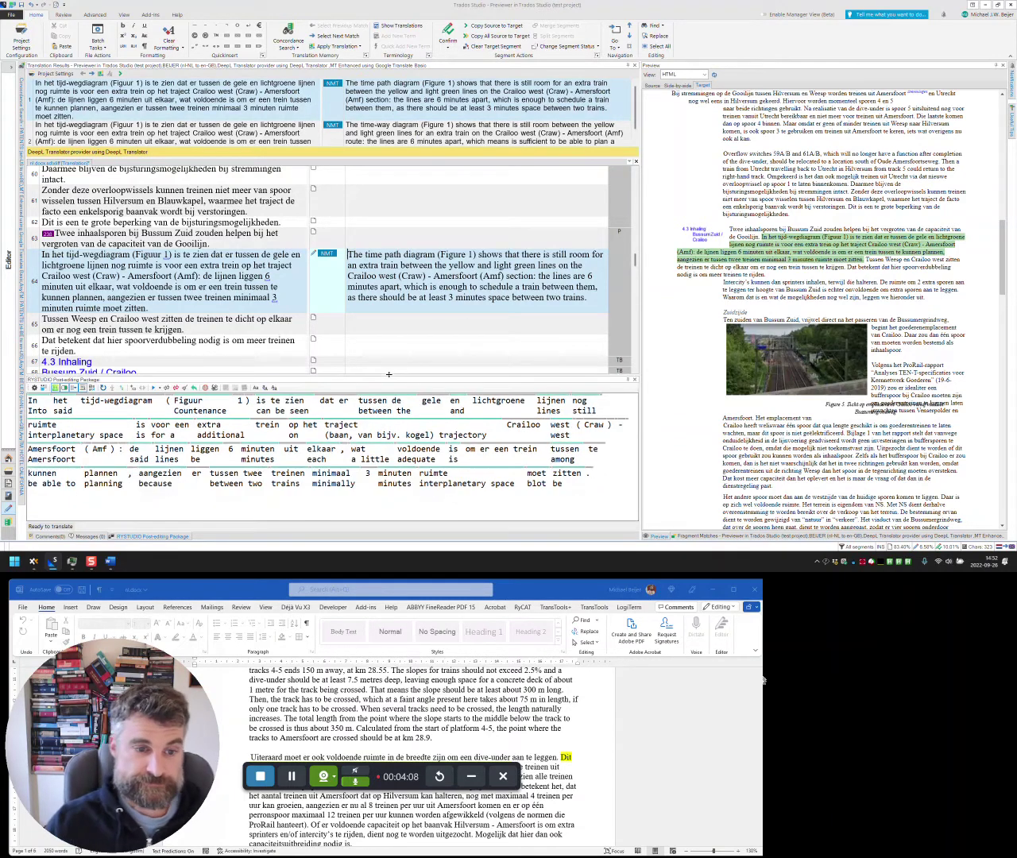
click(269, 452)
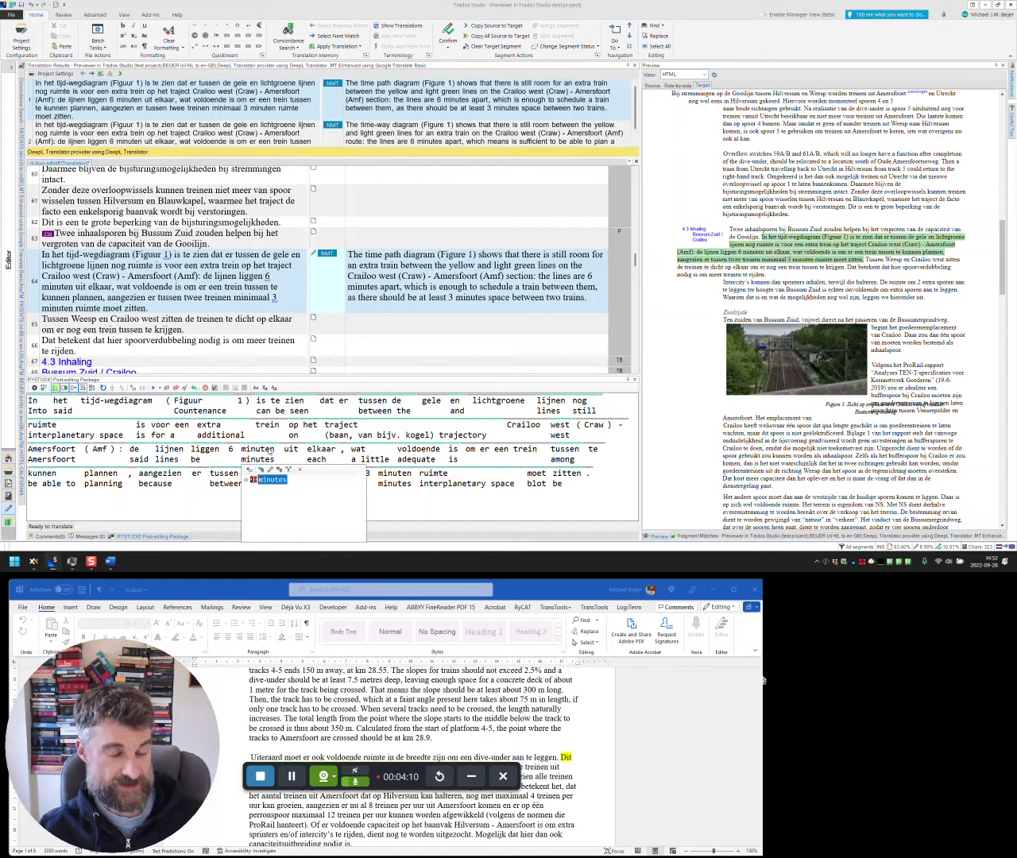
click(306, 412)
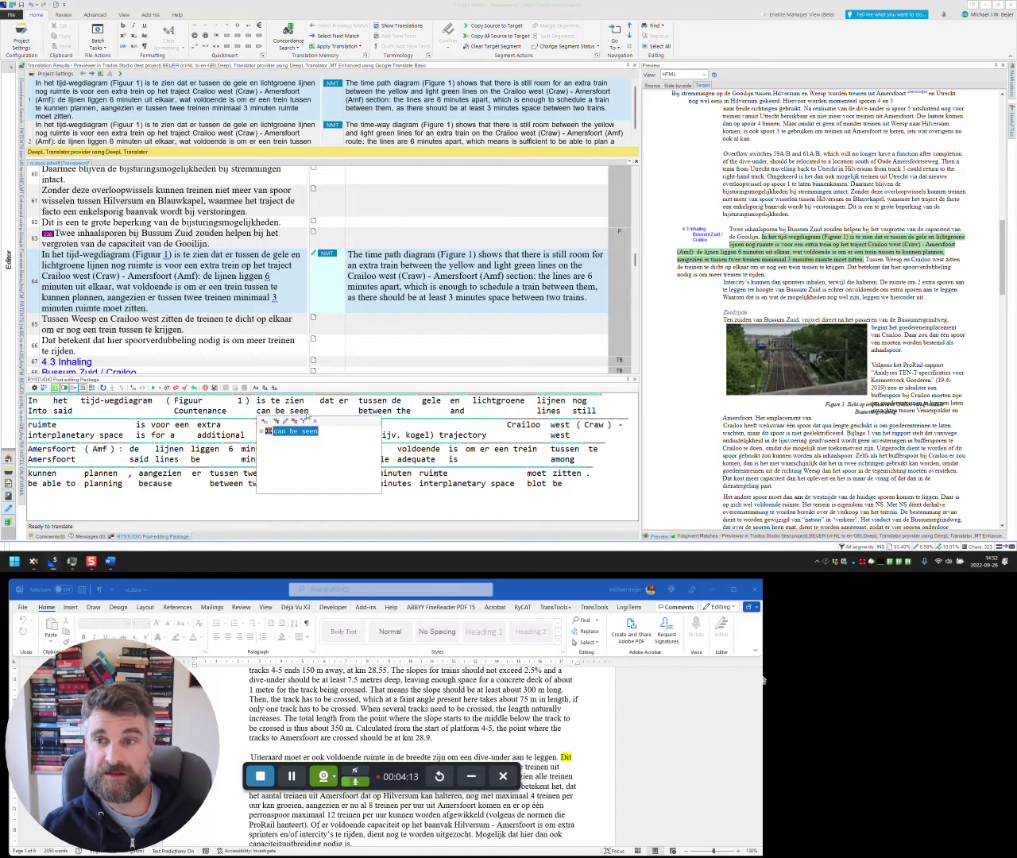
key(Escape)
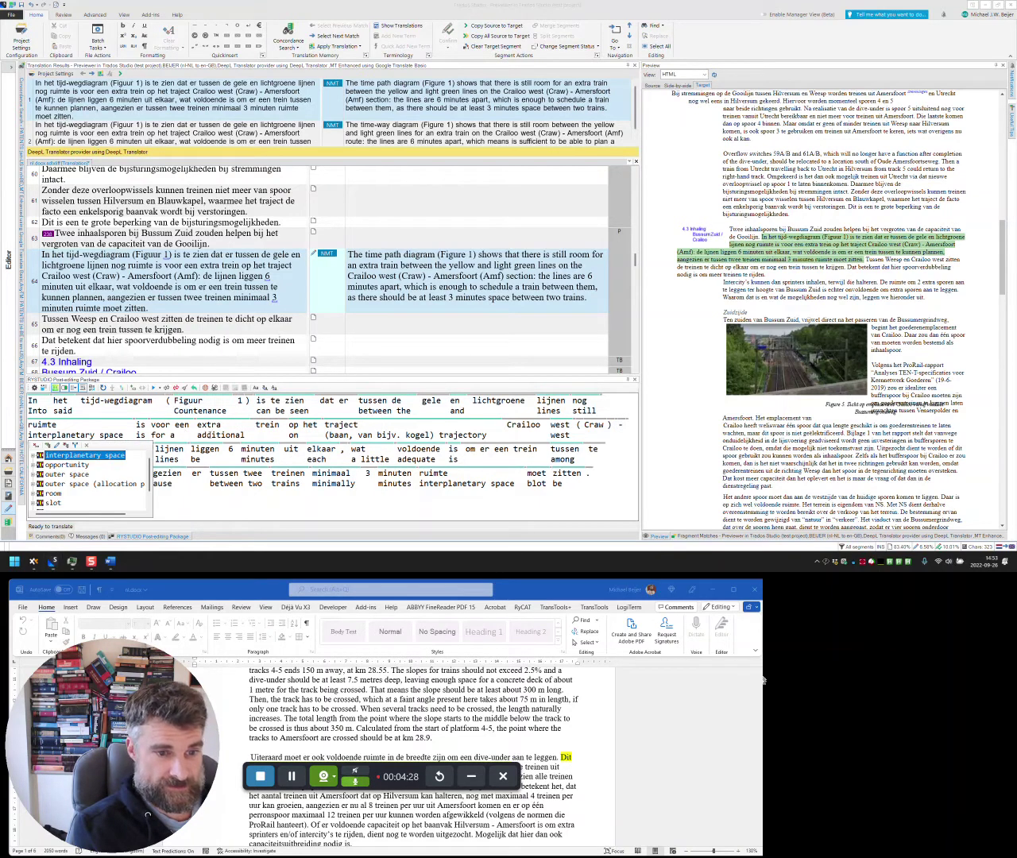
mouse_move(209, 433)
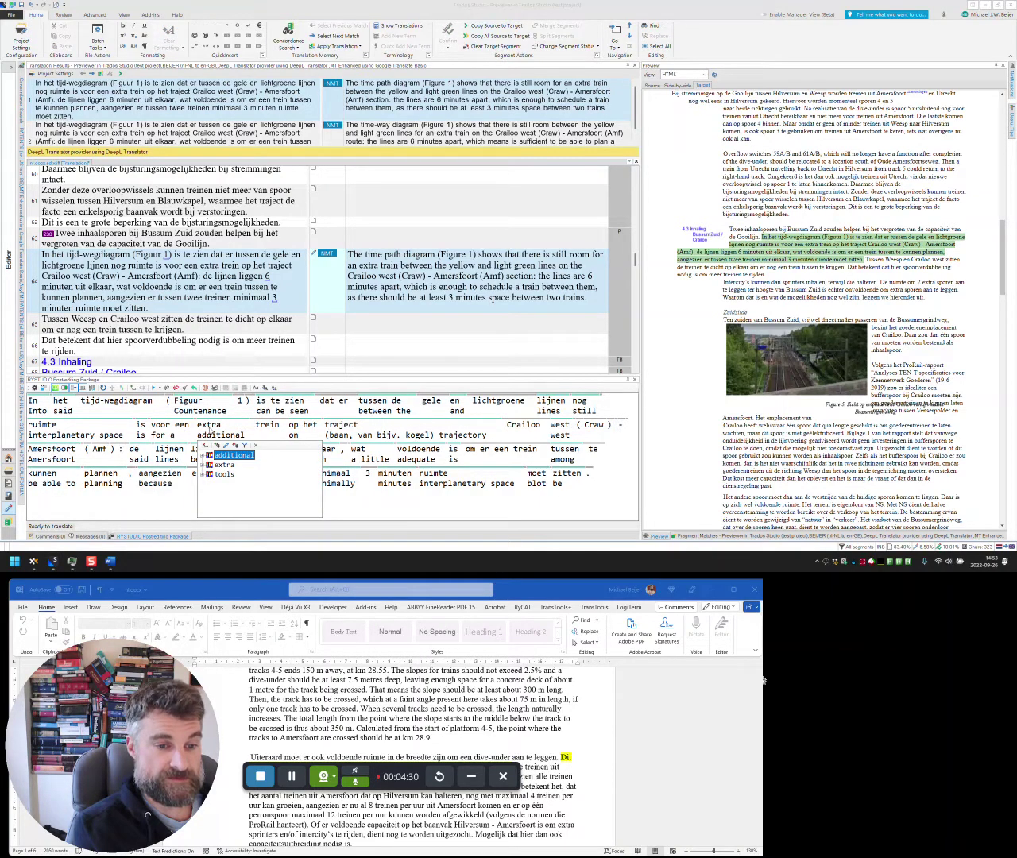
- Add "In het tijd-wegdiagram" with the translation "The time path diagram" from segment 64 as a new TMTA term and check its entry
double_click(414, 254)
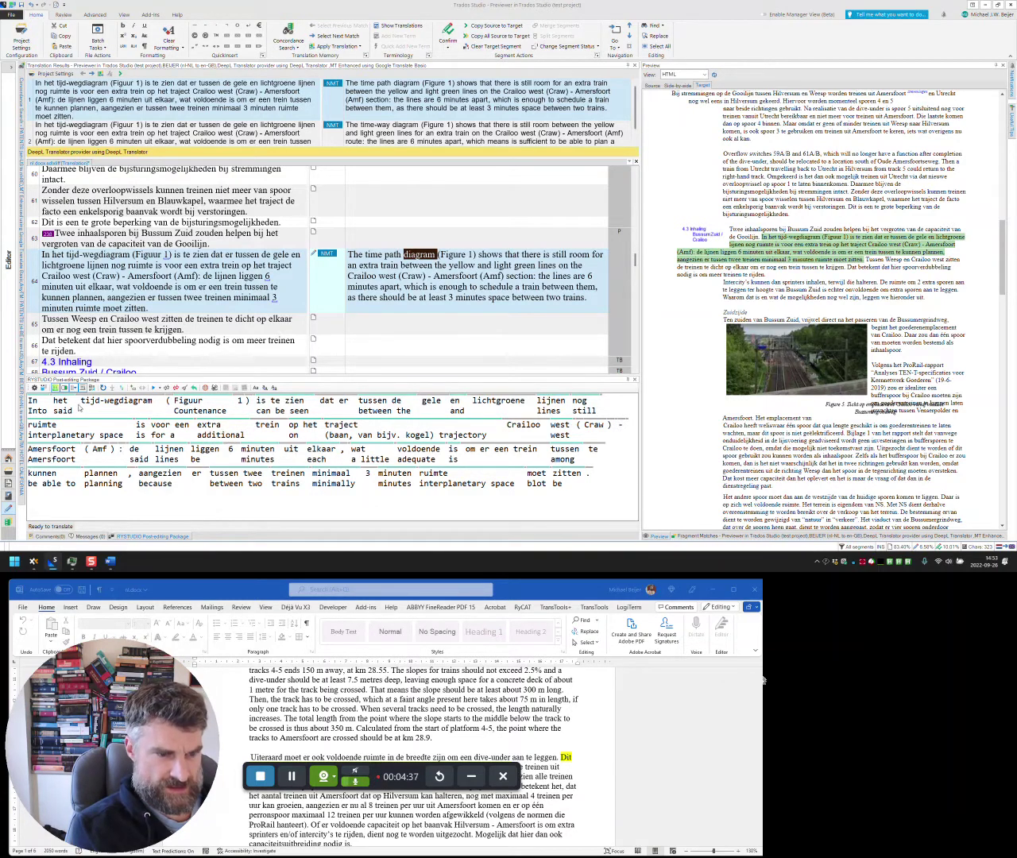
click(125, 259)
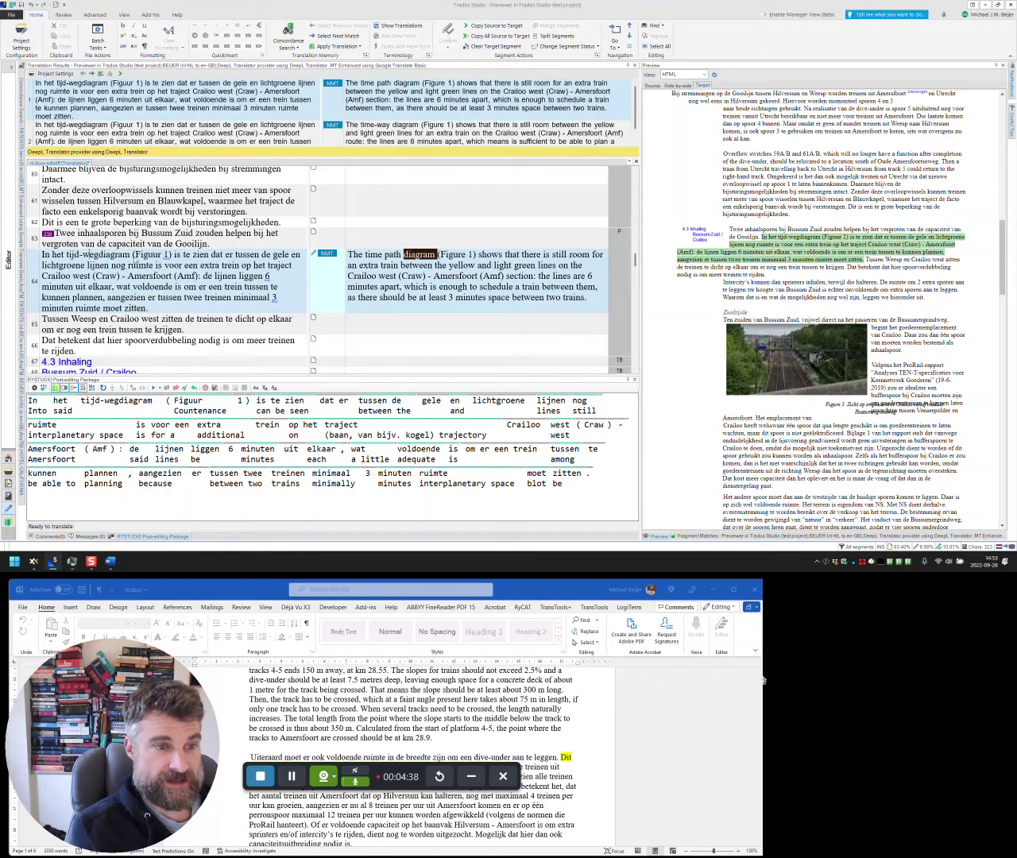
key(Tab)
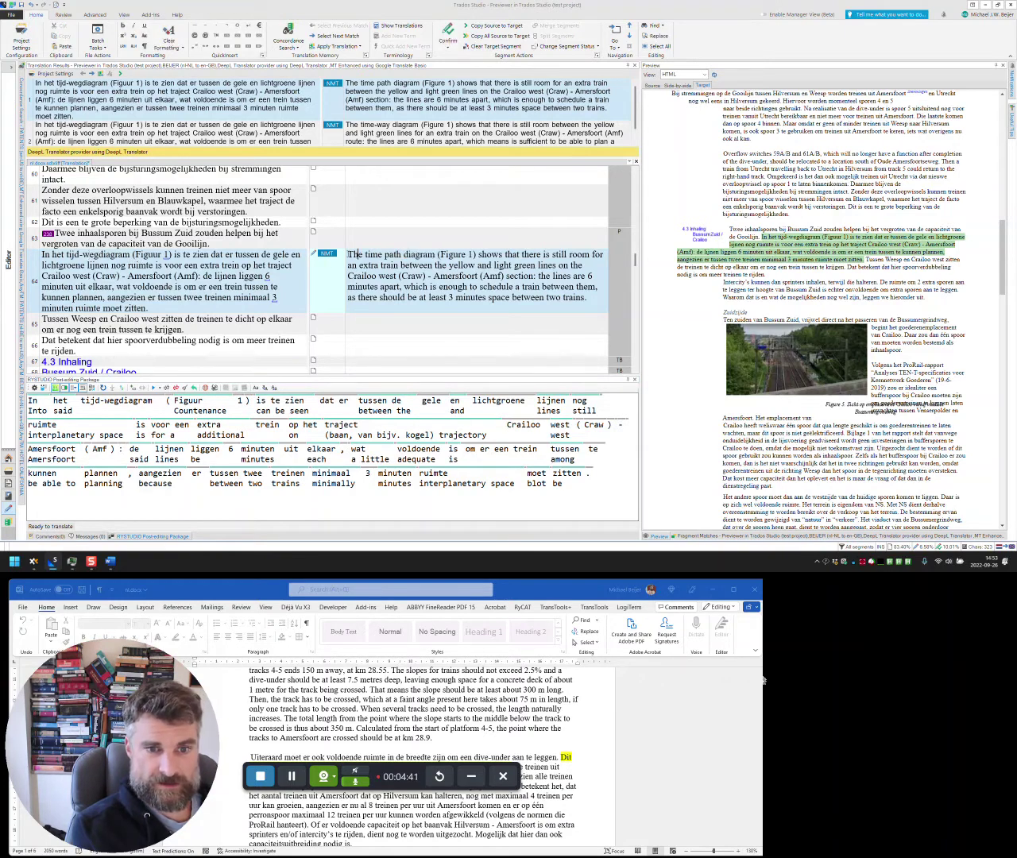
key(shift+Right)
key(shift+Right)
key(shift+Right)
key(shift+Right)
key(shift+Right)
key(shift+Right)
key(shift+Right)
key(shift+Right)
key(shift+Right)
key(shift+Right)
key(shift+Right)
key(shift+Right)
key(shift+Right)
key(shift+Right)
key(shift+Right)
key(shift+Right)
key(shift+Right)
key(shift+Right)
key(shift+Right)
key(shift+Right)
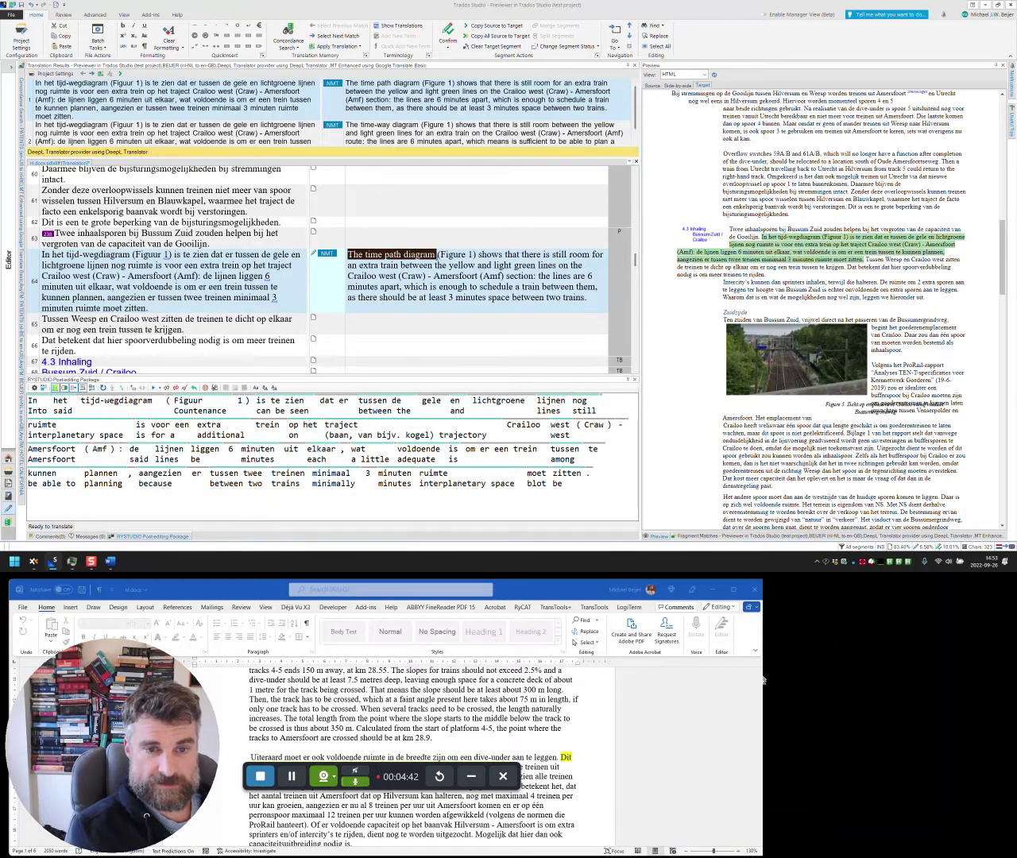
drag(43, 259, 129, 260)
right_click(401, 254)
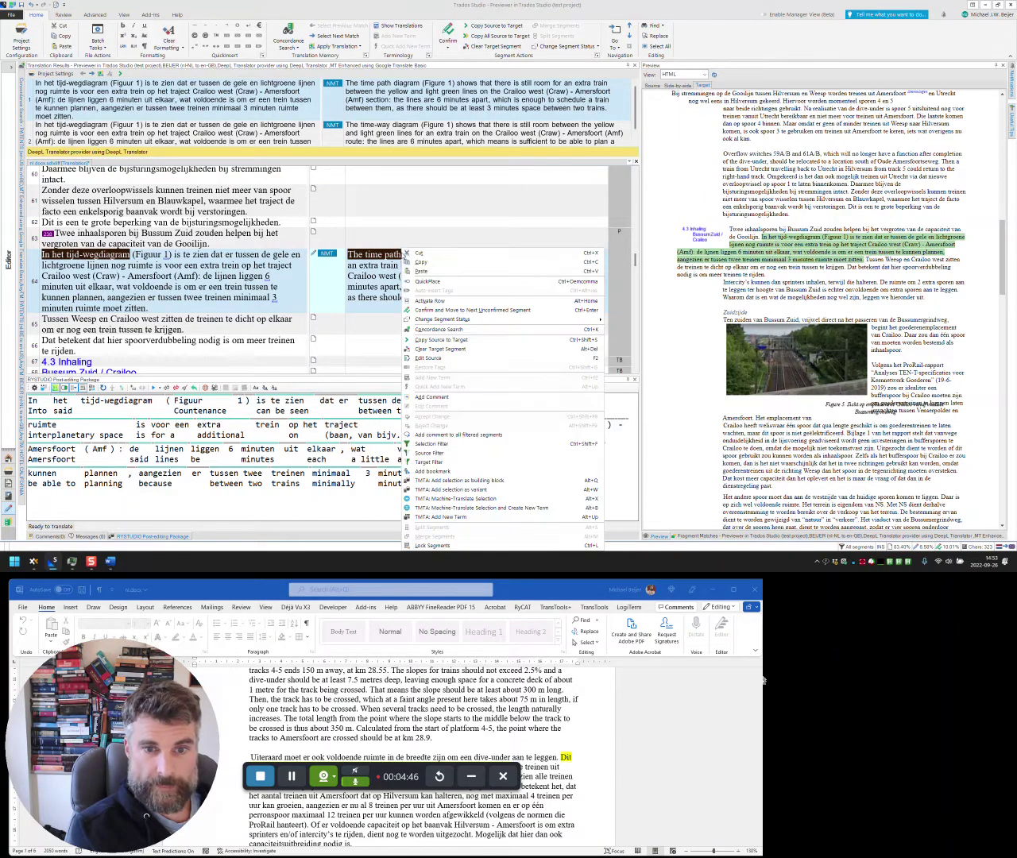
click(436, 518)
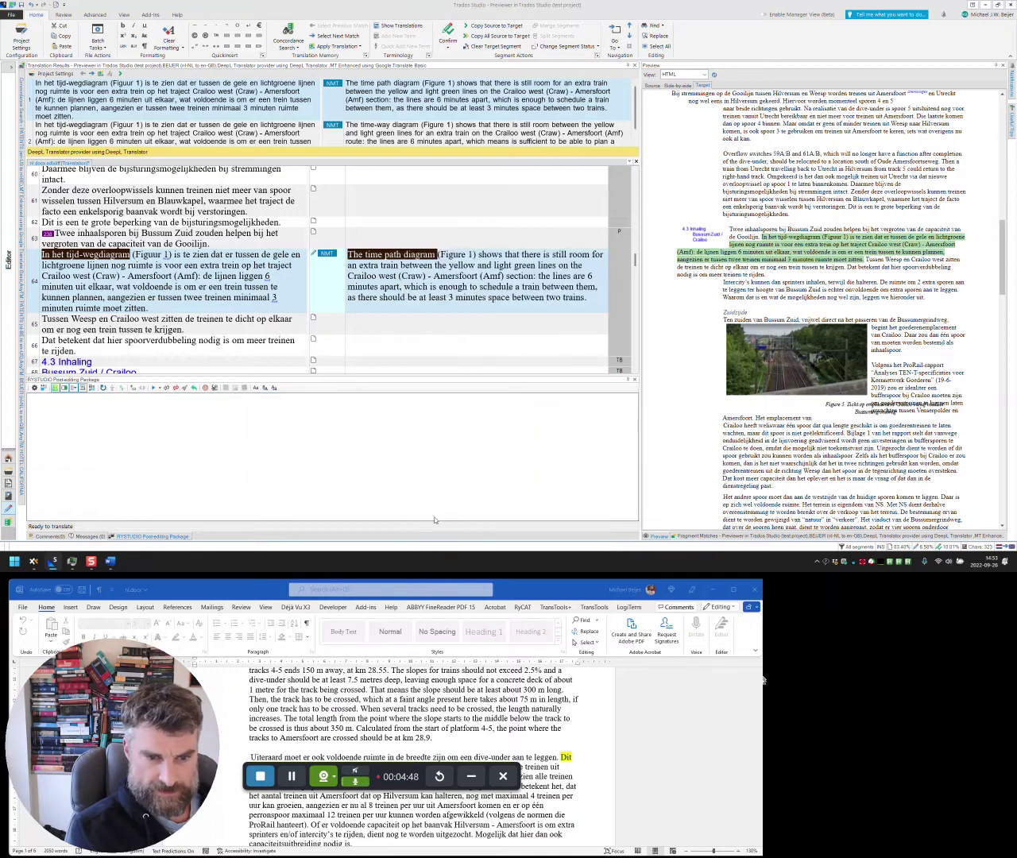
click(76, 411)
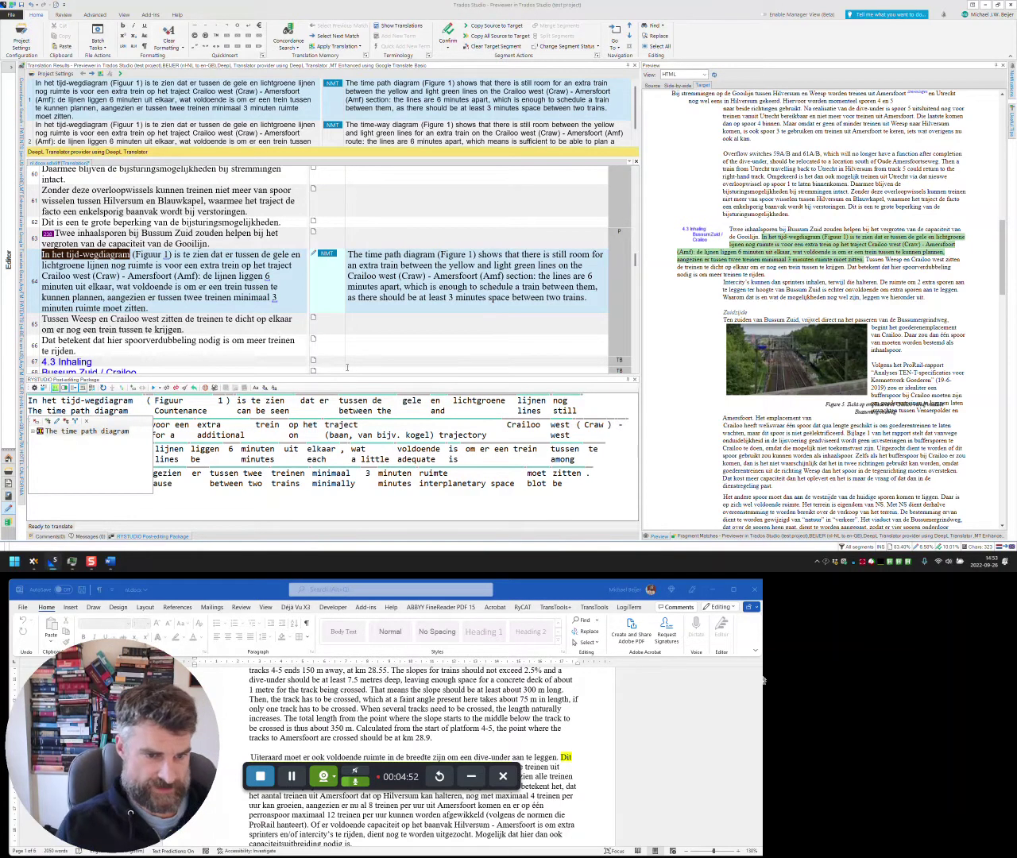
click(355, 405)
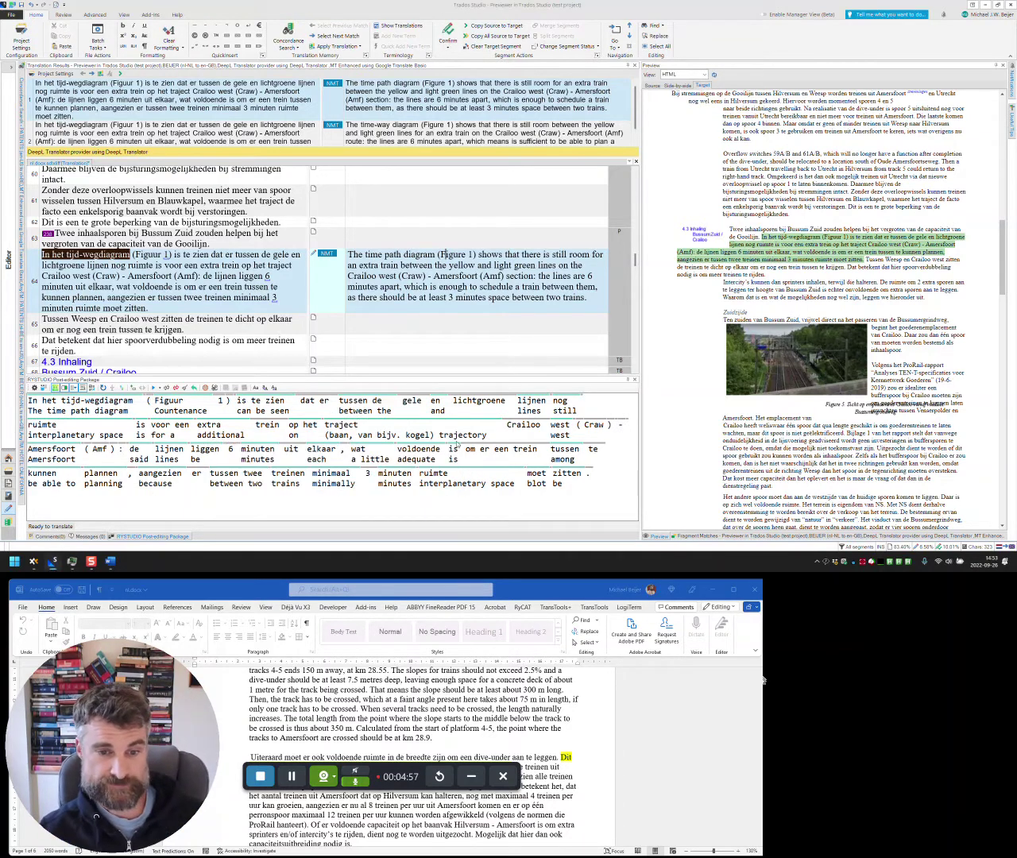
- Insert the candidate "lines of research" for "lijnen" into the translation of segment 64
click(167, 455)
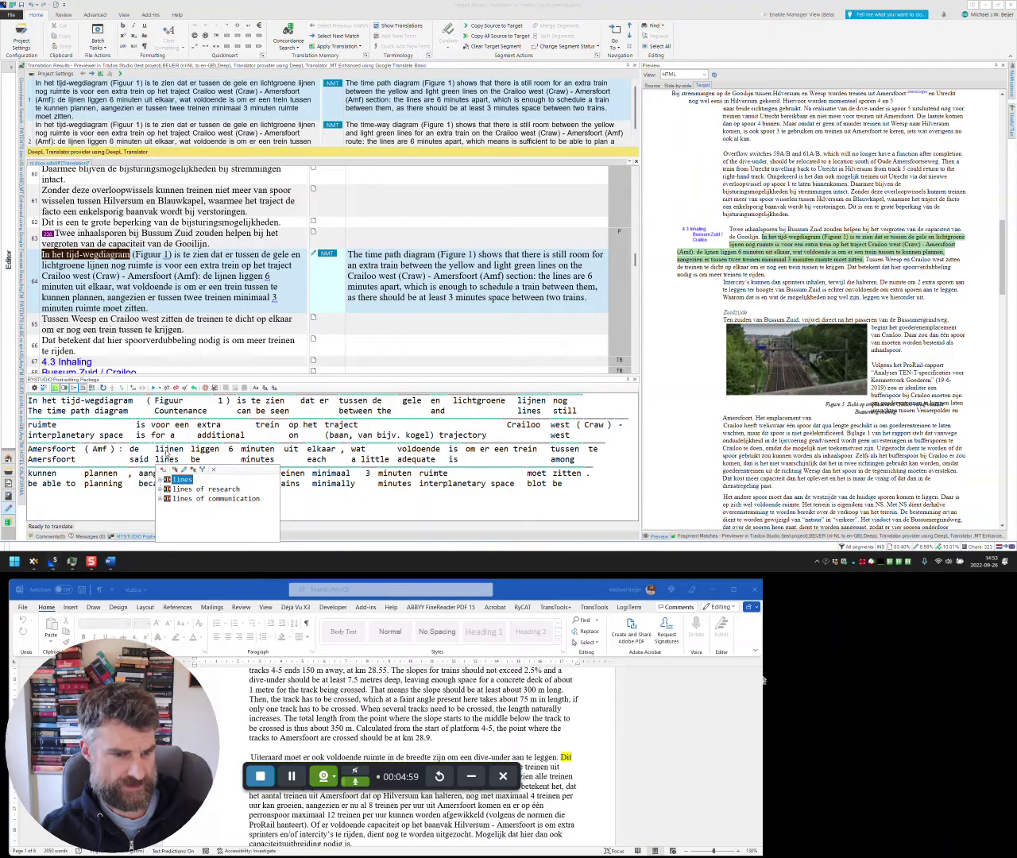
click(210, 494)
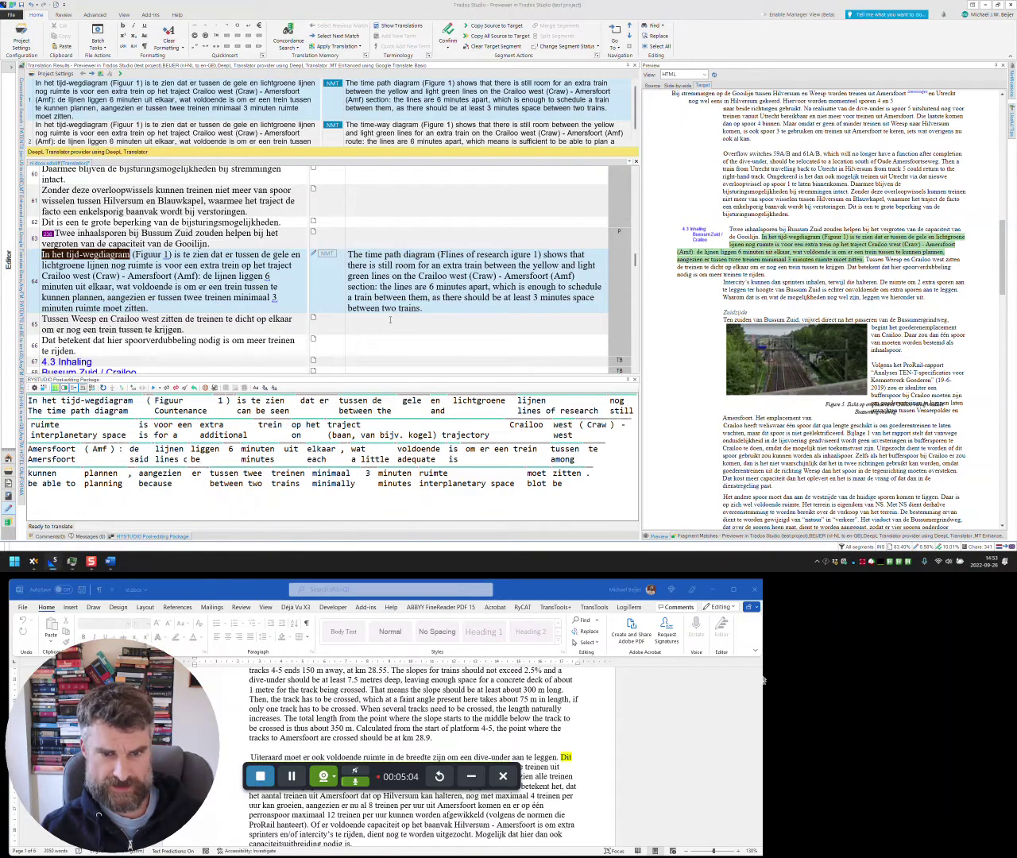
scroll(381, 313, down, 2)
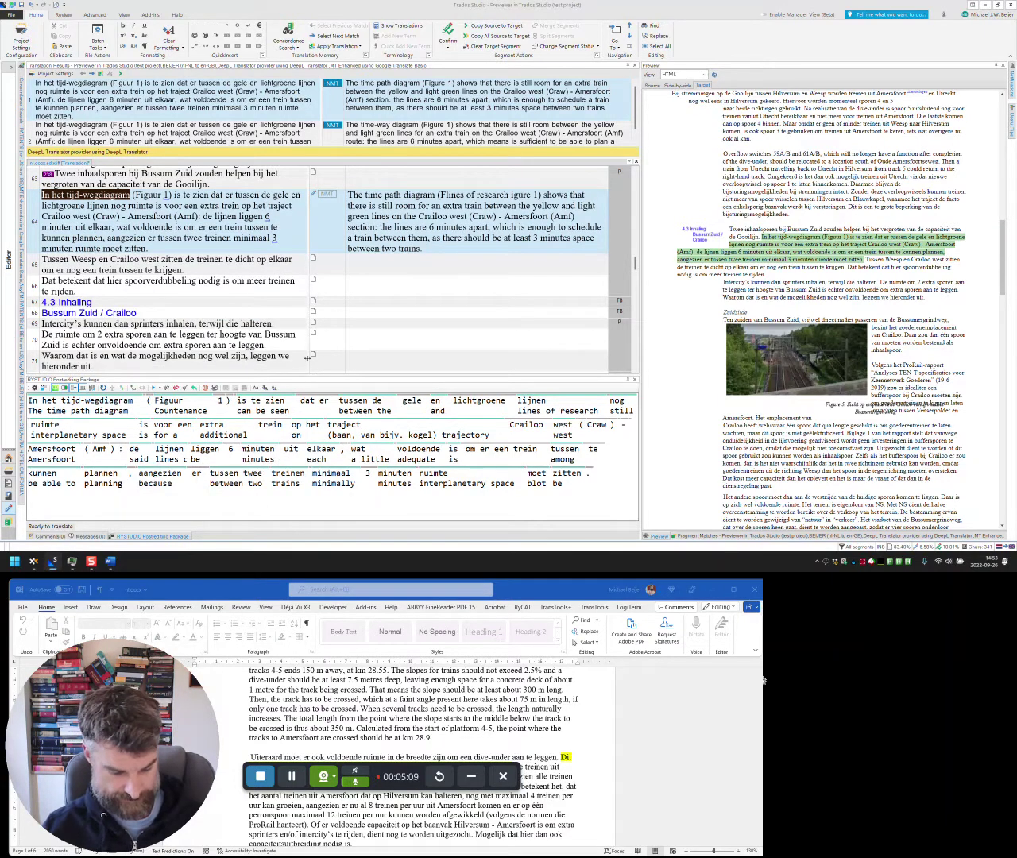
- Switch to Microsoft Edge, look through the RYSTUDIO Post-editing Package 2022 product page, and return to Trados Studio
key(super)
text(edge)
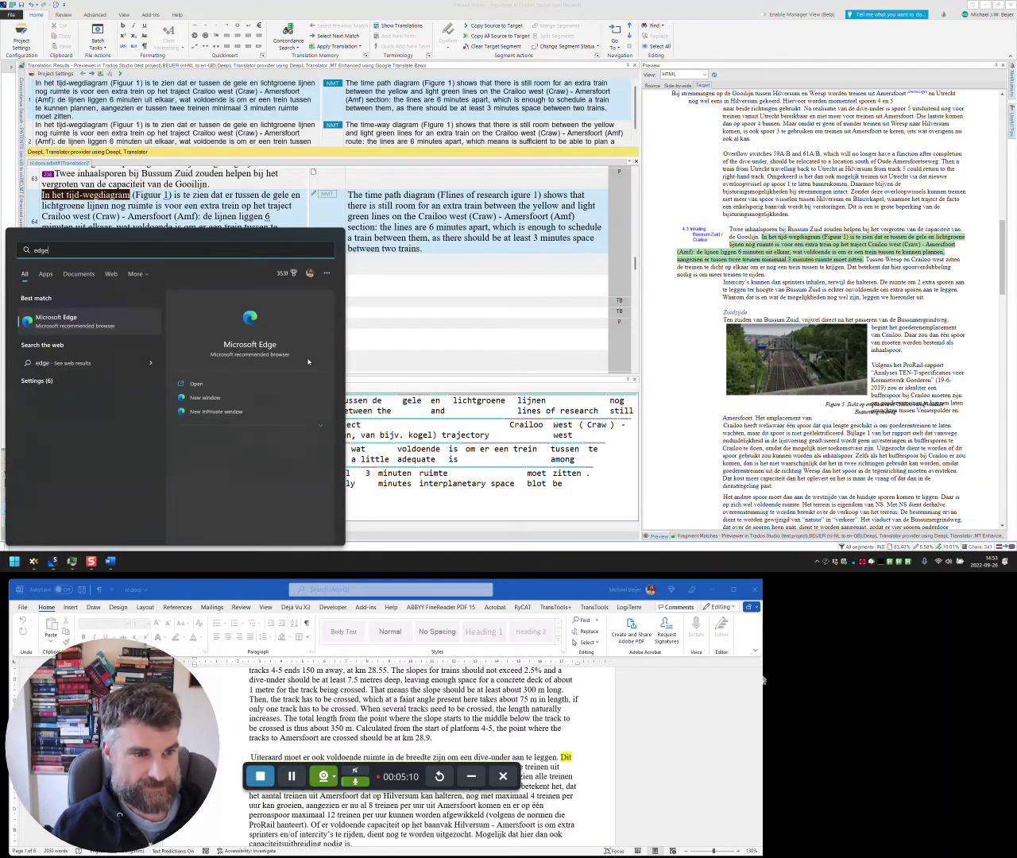
click(57, 322)
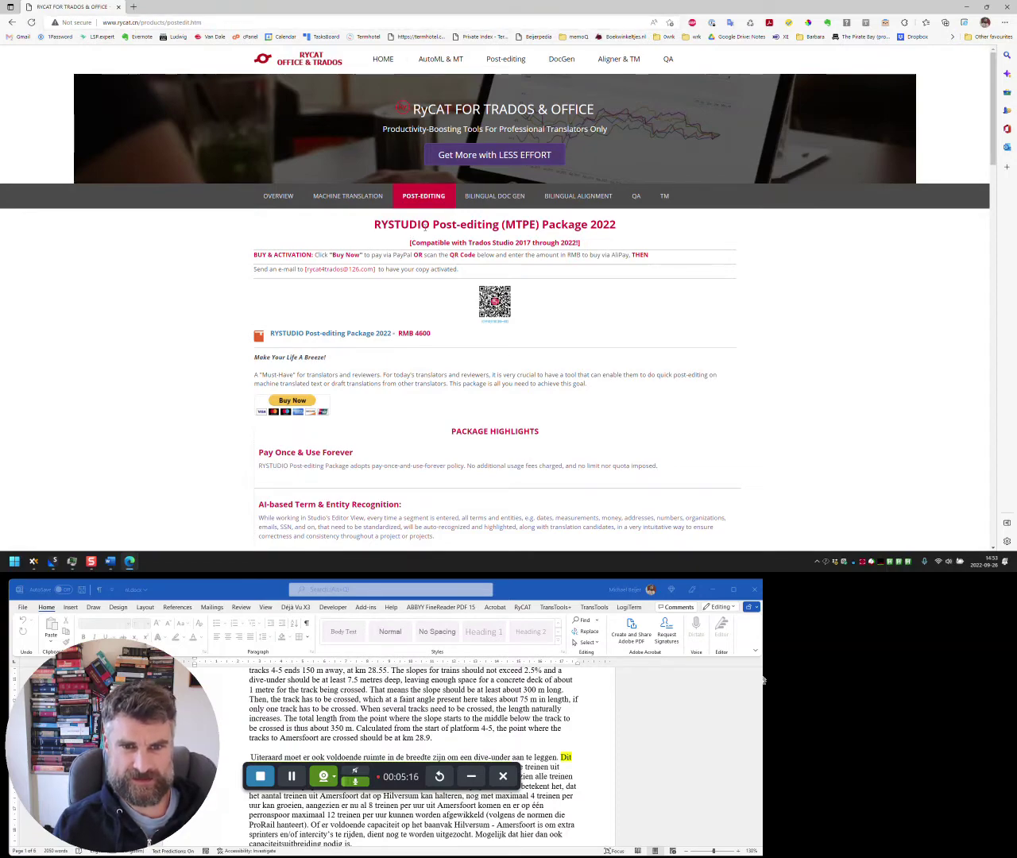
scroll(443, 350, down, 12)
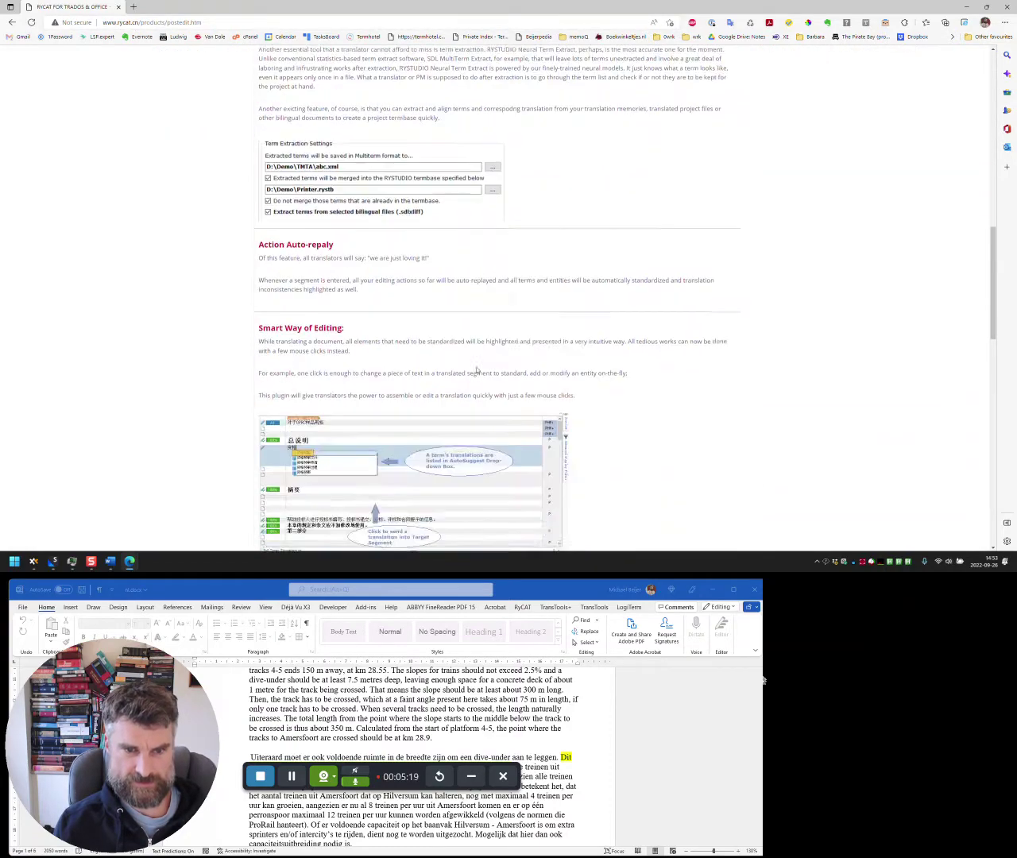
scroll(477, 370, down, 3)
scroll(406, 277, up, 12)
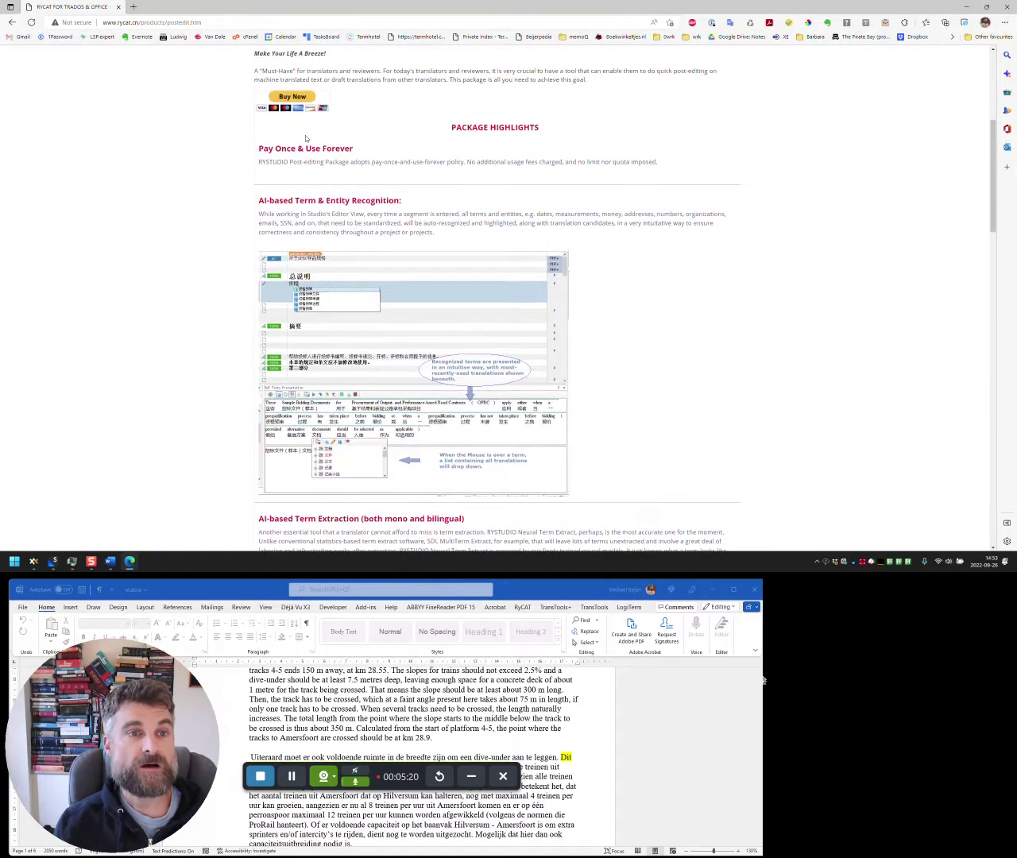
scroll(407, 276, up, 4)
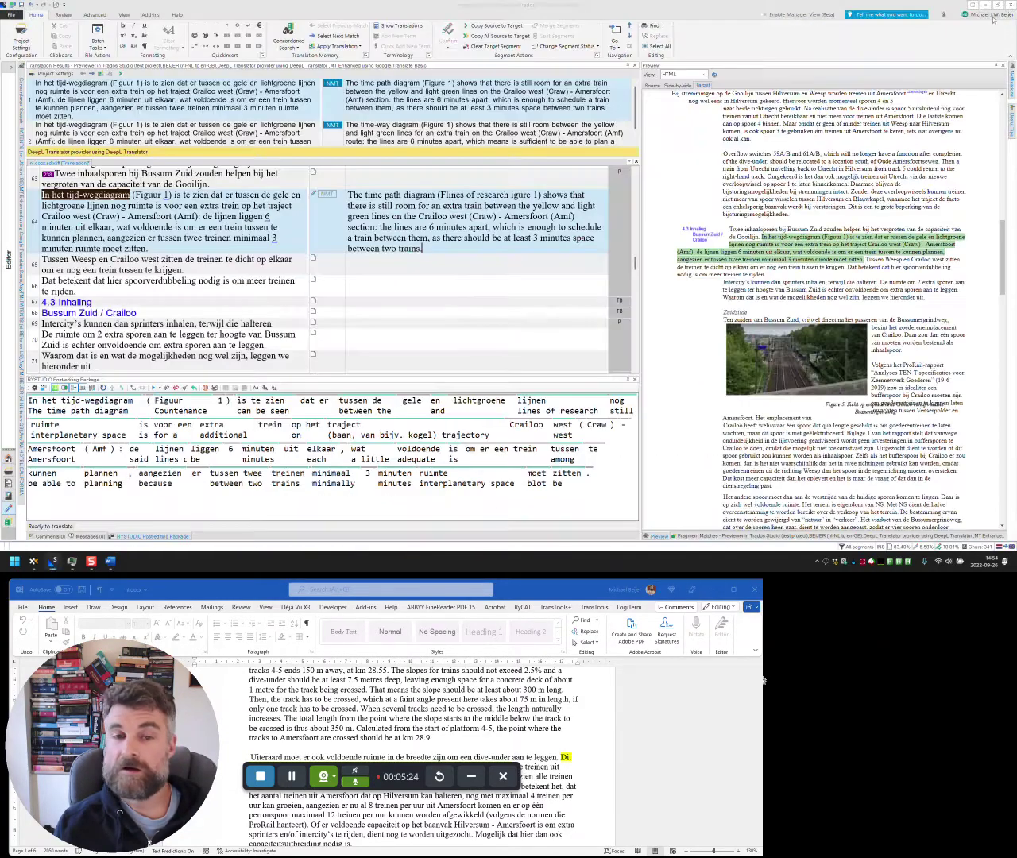
click(966, 7)
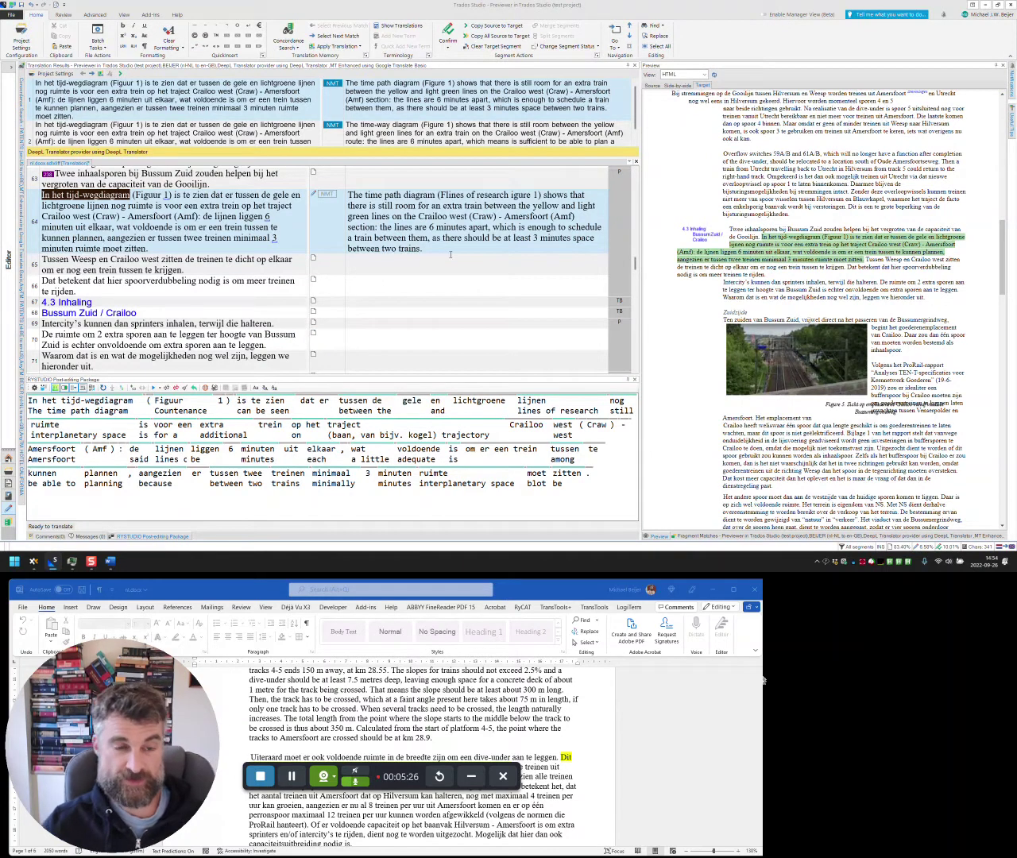
- Open segment 65 about the trains between Weesp and Crailoo west to follow its highlighting in the HTML preview
scroll(395, 290, down, 2)
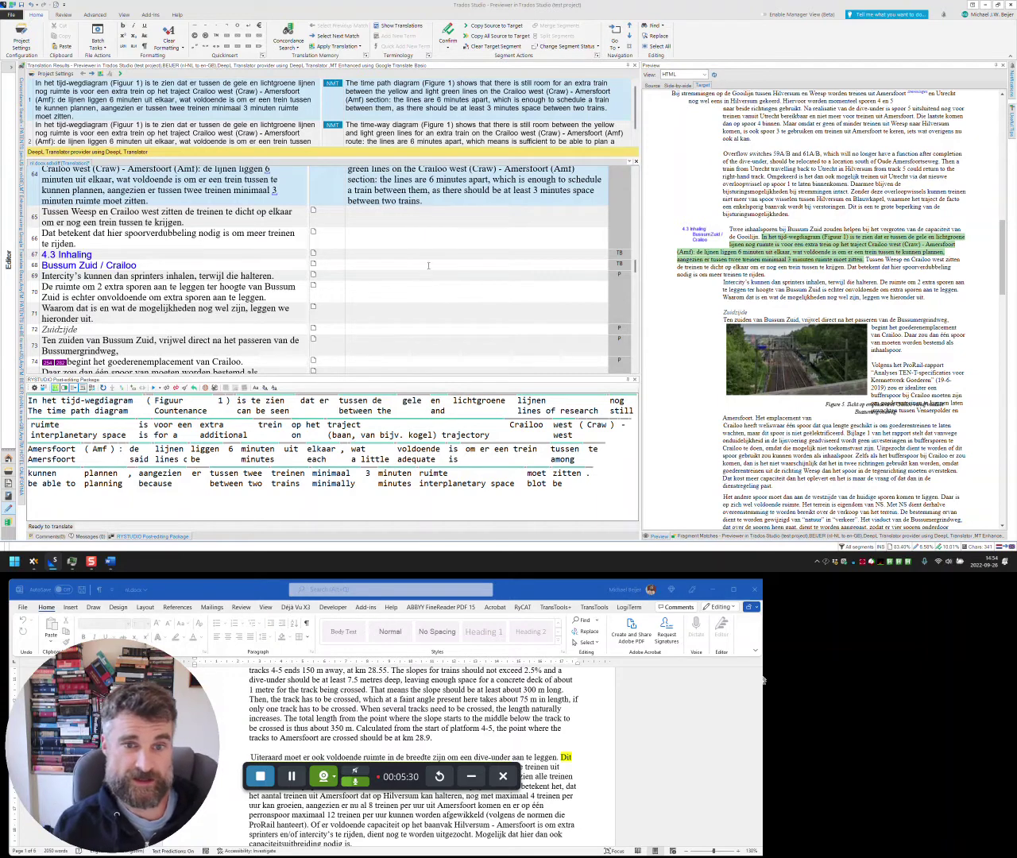
key(ctrl+Return)
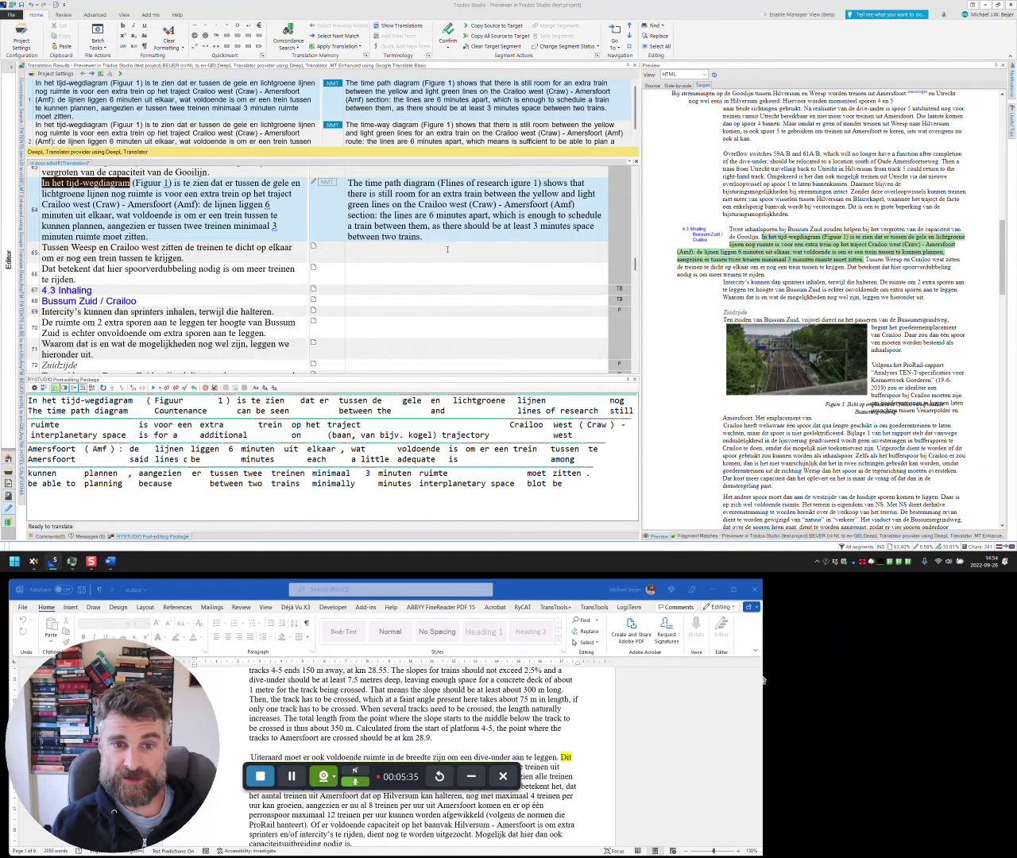
click(448, 249)
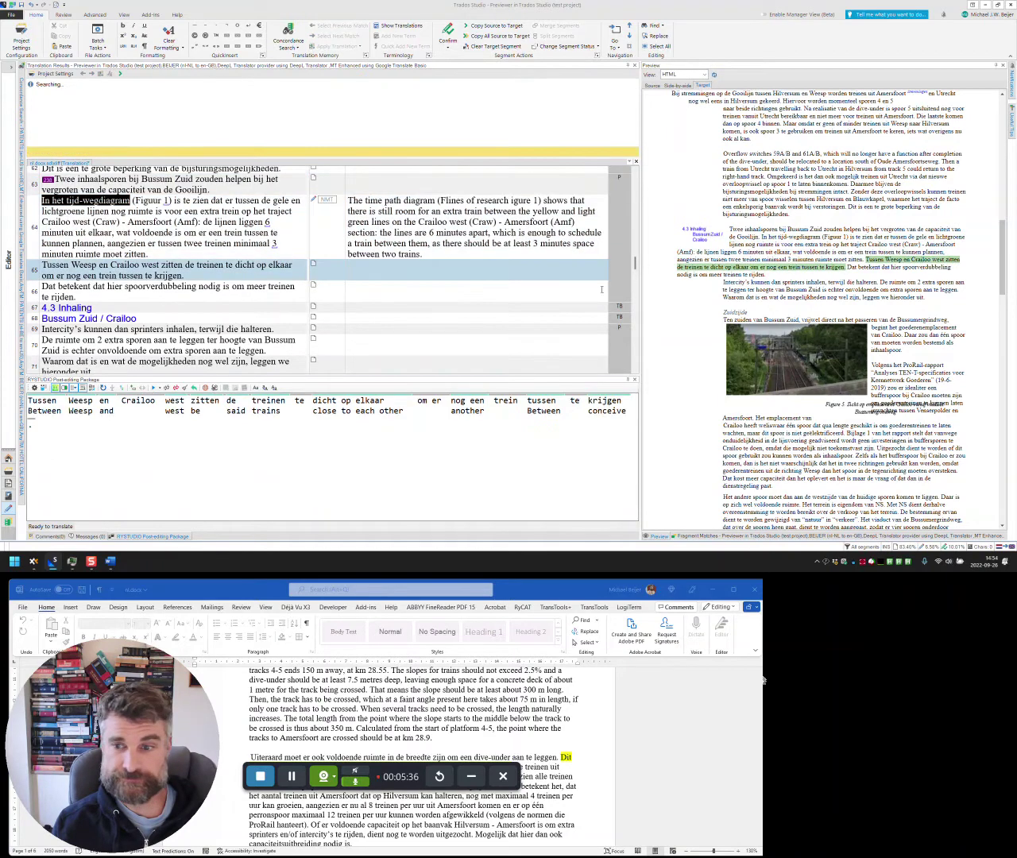